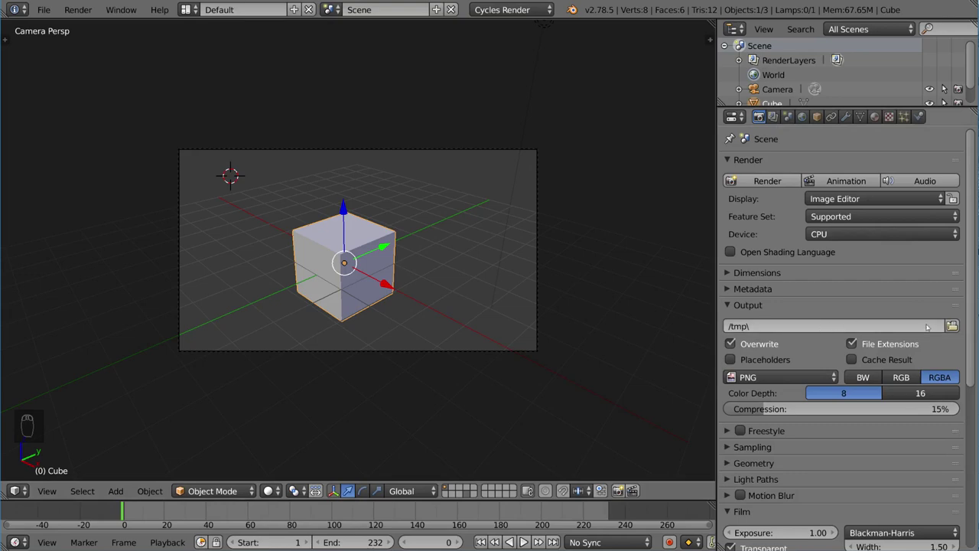
Point the render output path to the Desktop folder with the file name DesktopTestRender.
click(952, 327)
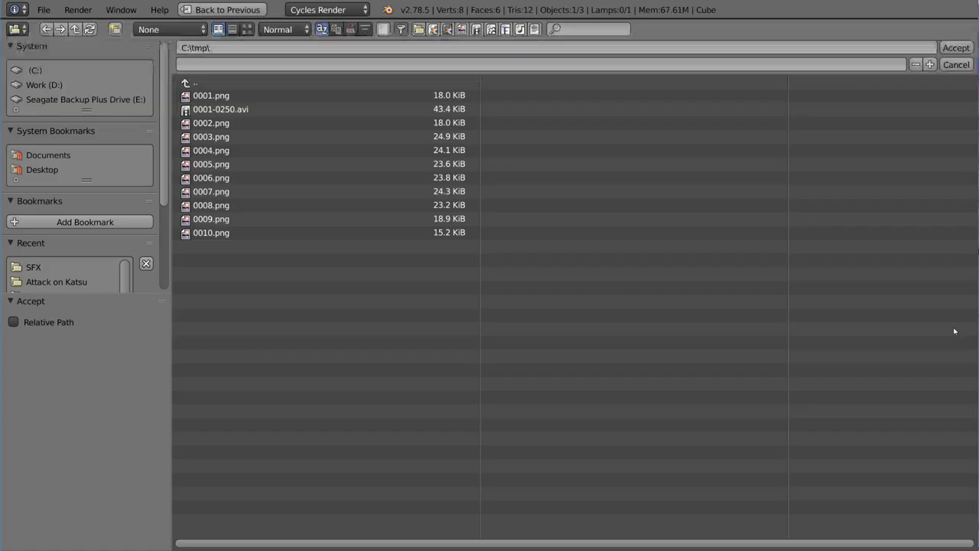
click(69, 169)
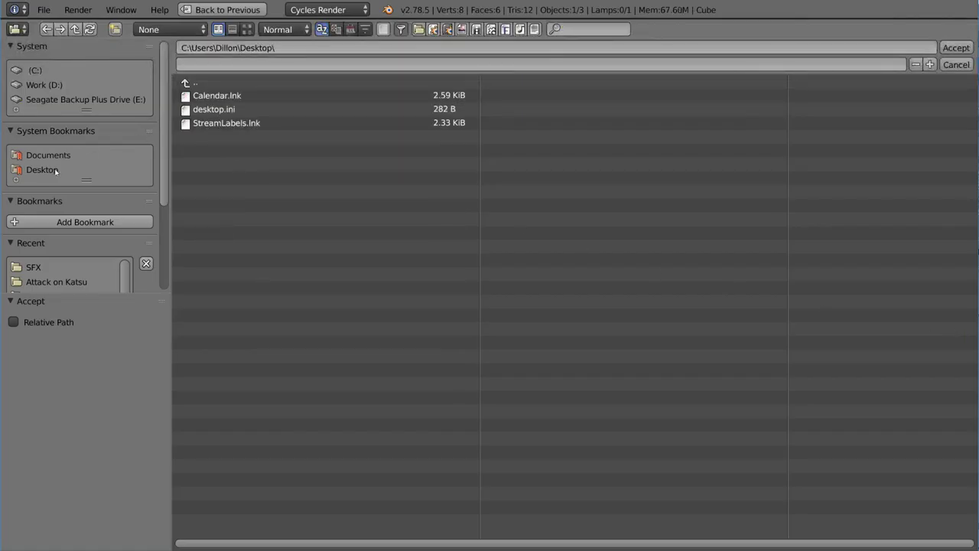
click(252, 65)
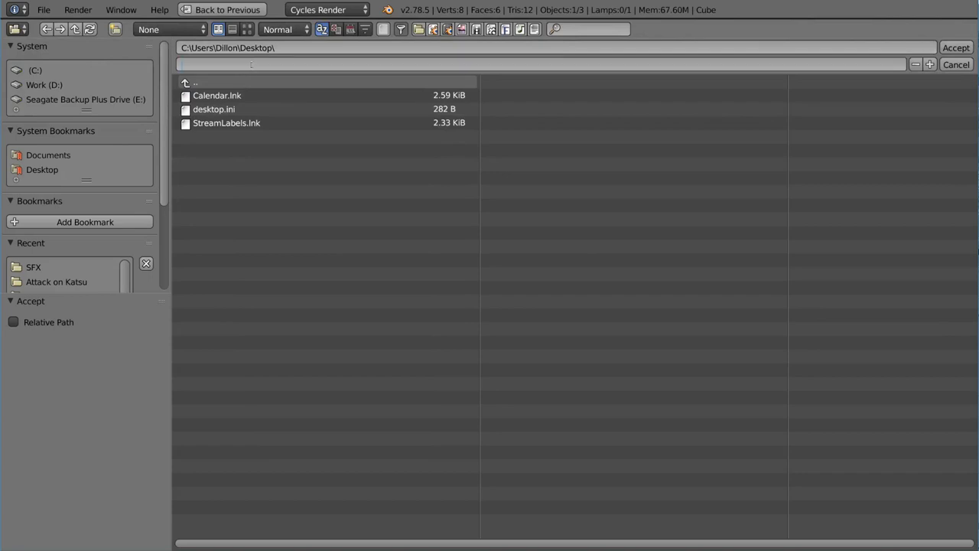
text(DesktopTestRender)
key(Return)
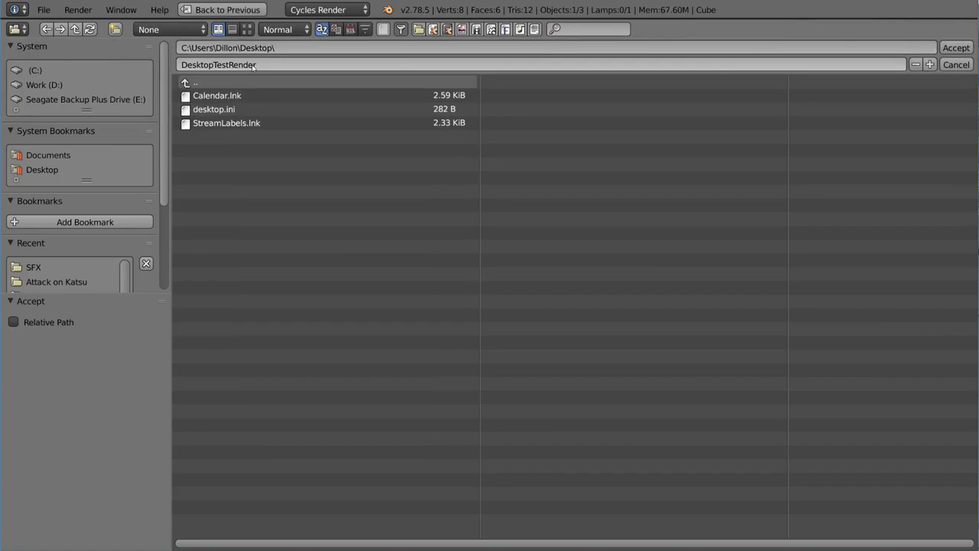
click(955, 47)
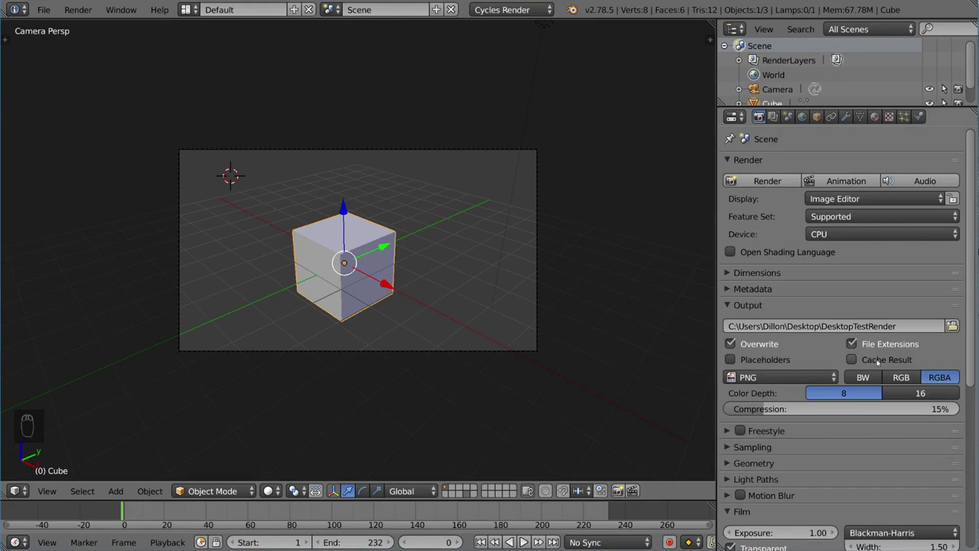
click(769, 380)
click(852, 344)
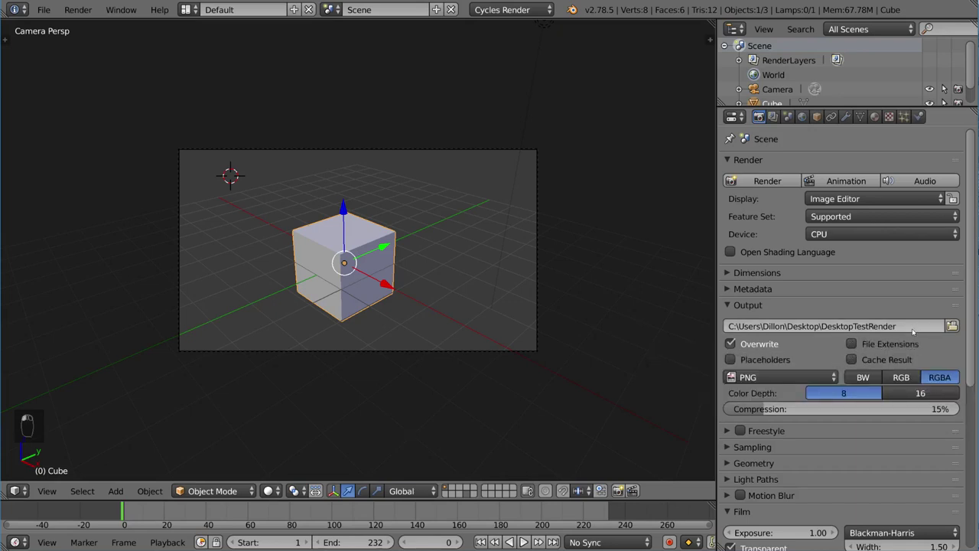
click(852, 345)
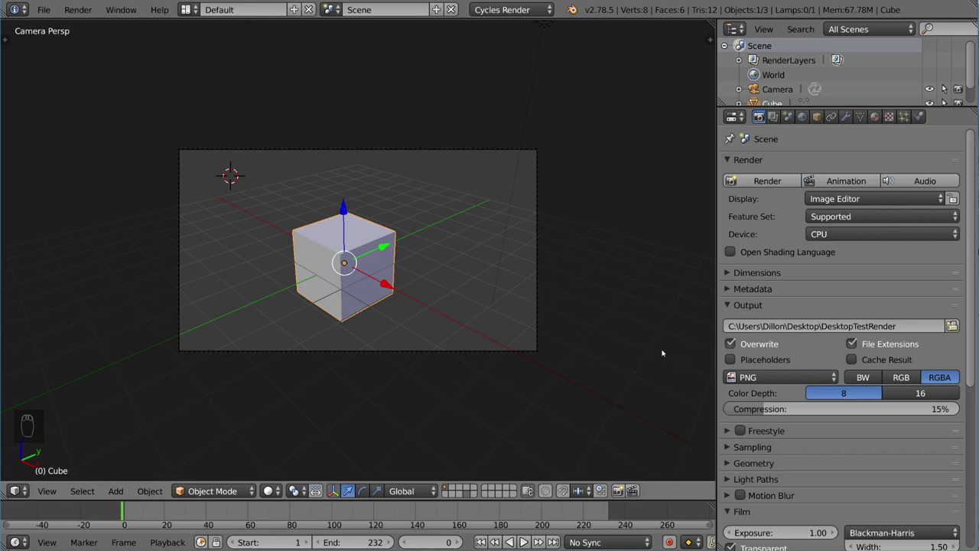
Set the end frame to 10, render the ten-frame animation, and switch to the Desktop folder.
click(359, 541)
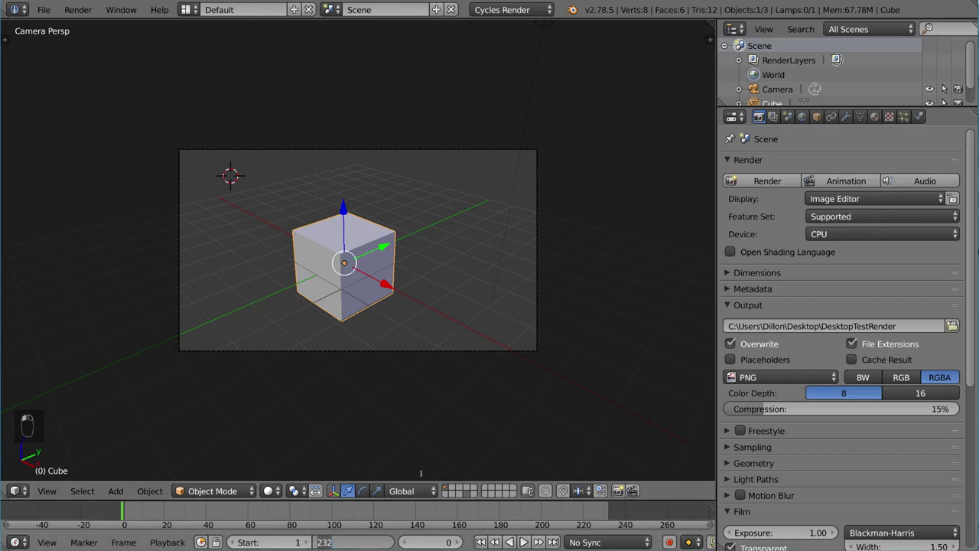
text(10)
key(Return)
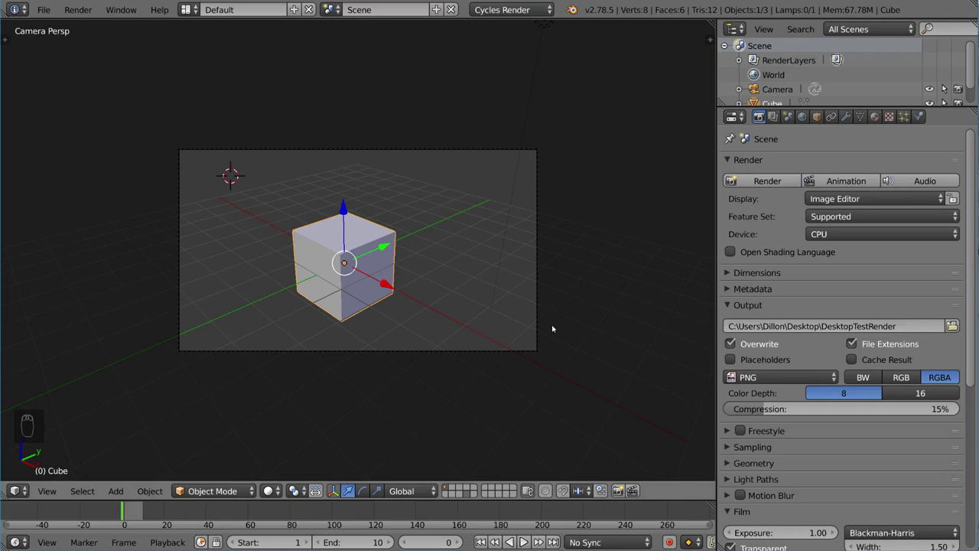
key(ctrl+F12)
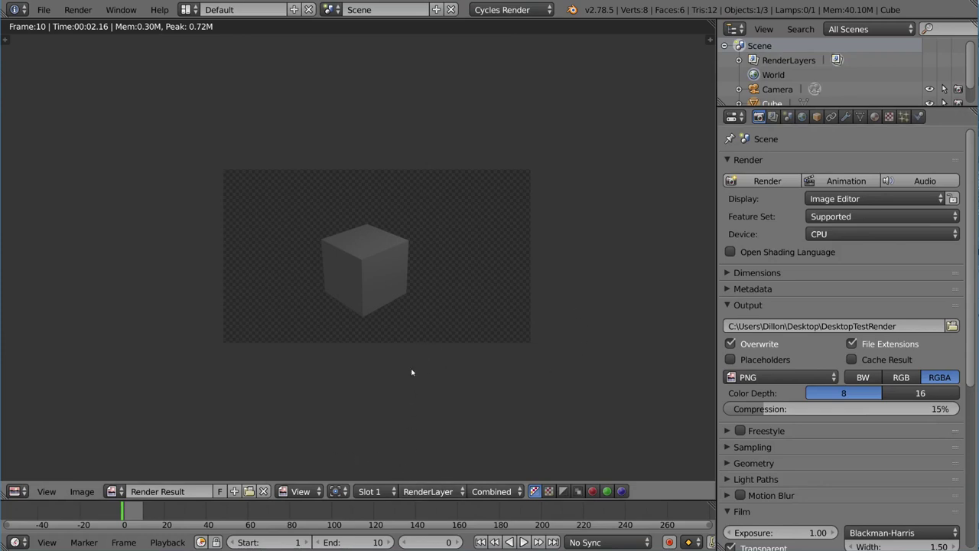
key(alt+Tab)
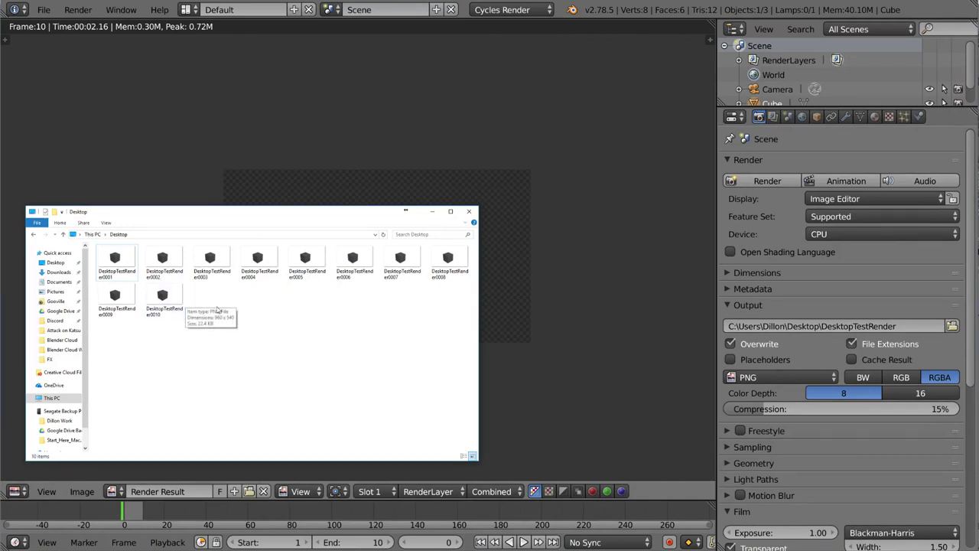
Preview the first rendered frame, browse frames 0002–0010, and view DesktopTestRender0010.png's properties.
double_click(115, 262)
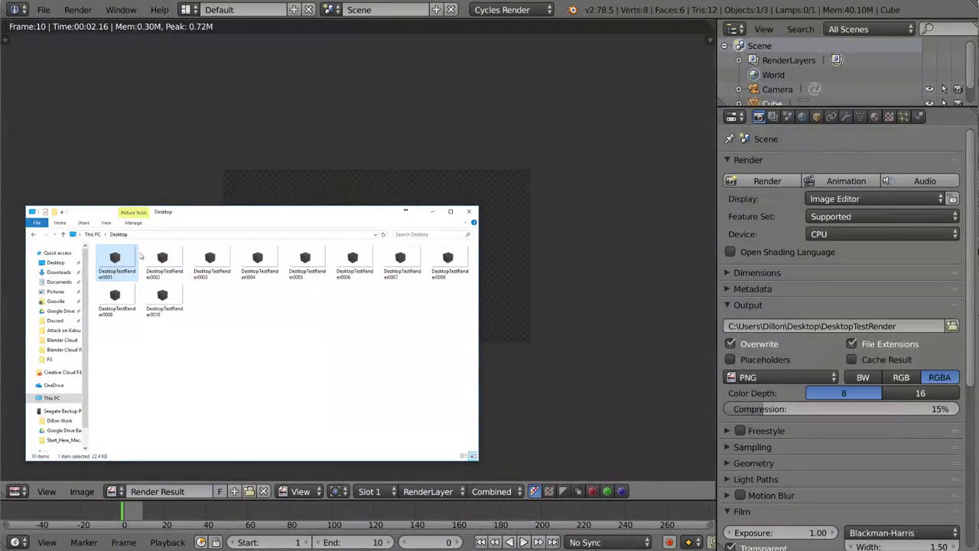
click(258, 264)
click(162, 264)
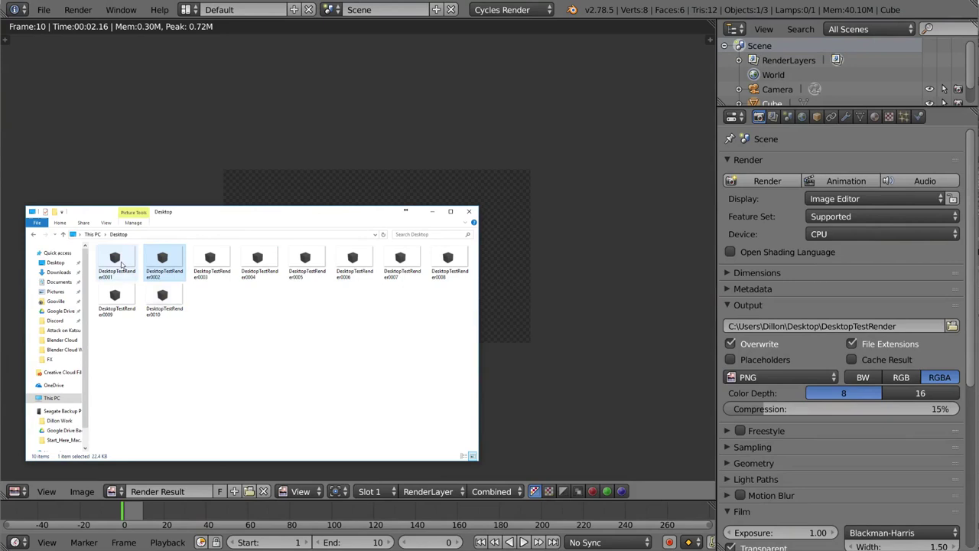
click(116, 300)
click(164, 300)
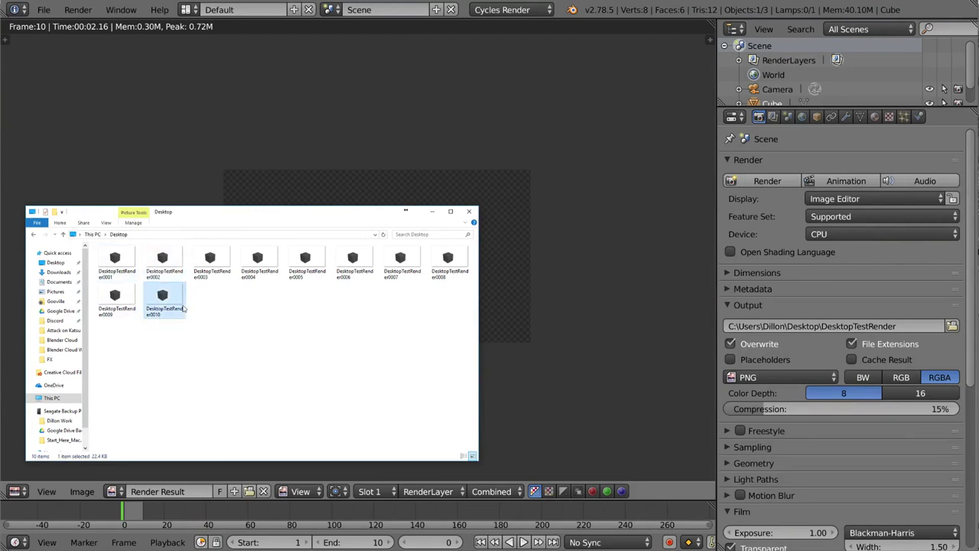
right_click(175, 305)
click(196, 298)
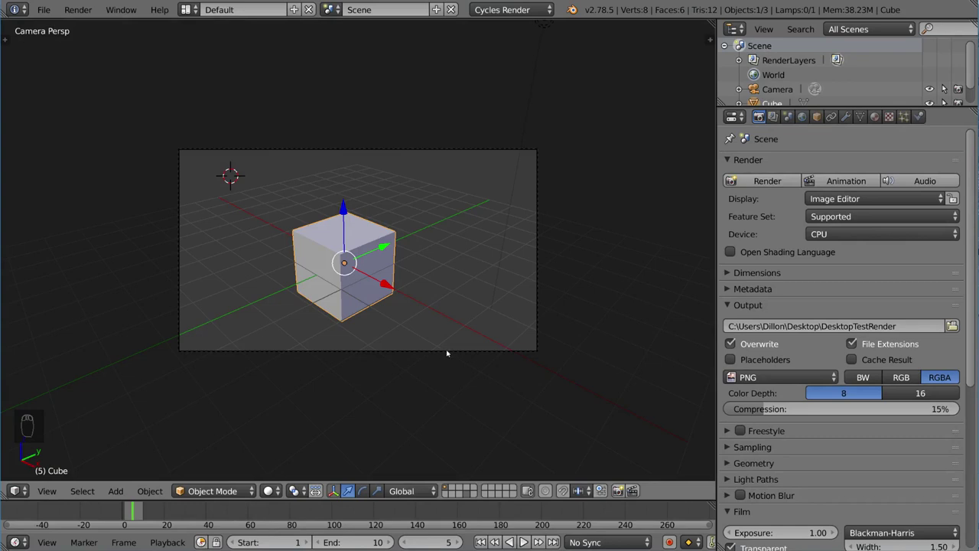
At frame 1, move the cube to the camera frame's upper-left and keyframe LocRotScale.
scroll(216, 506, up, 5)
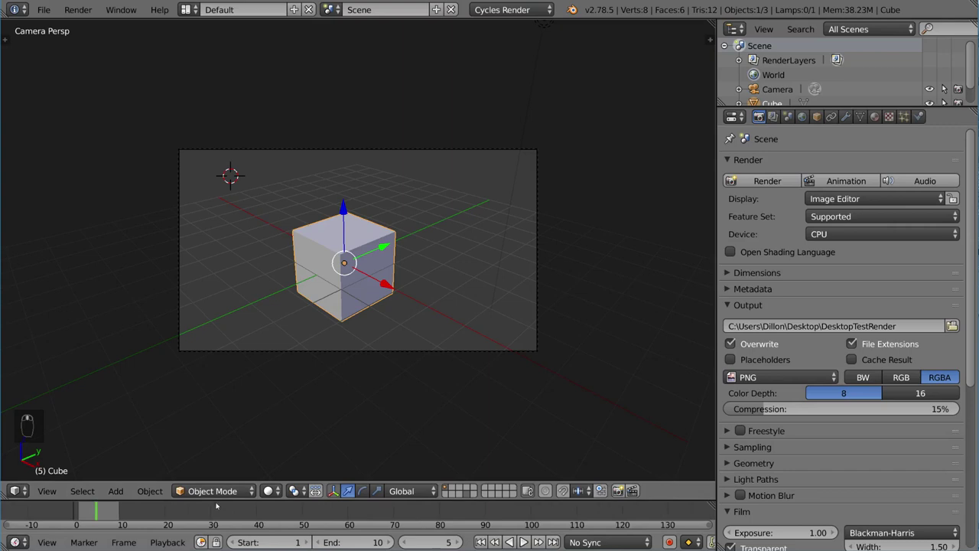
scroll(215, 505, up, 3)
click(164, 519)
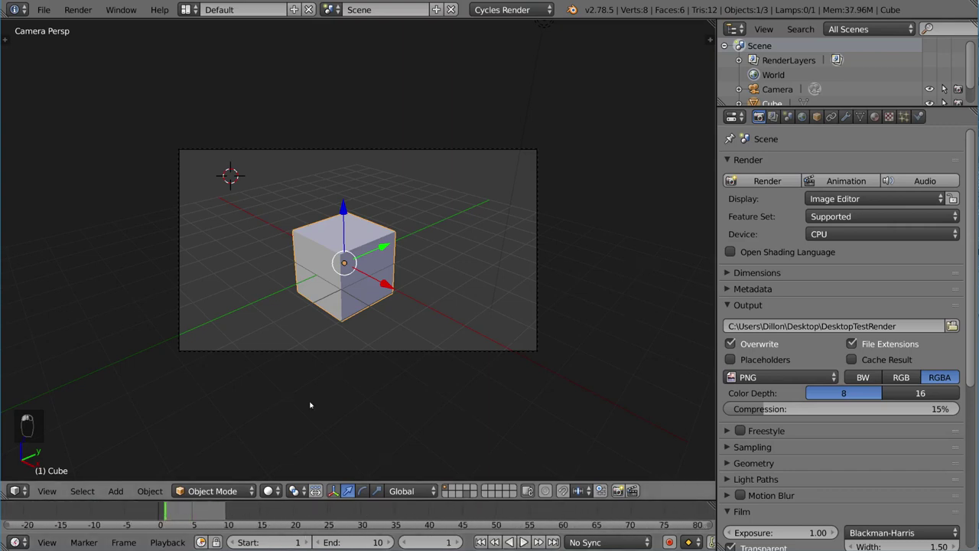
key(g)
click(275, 289)
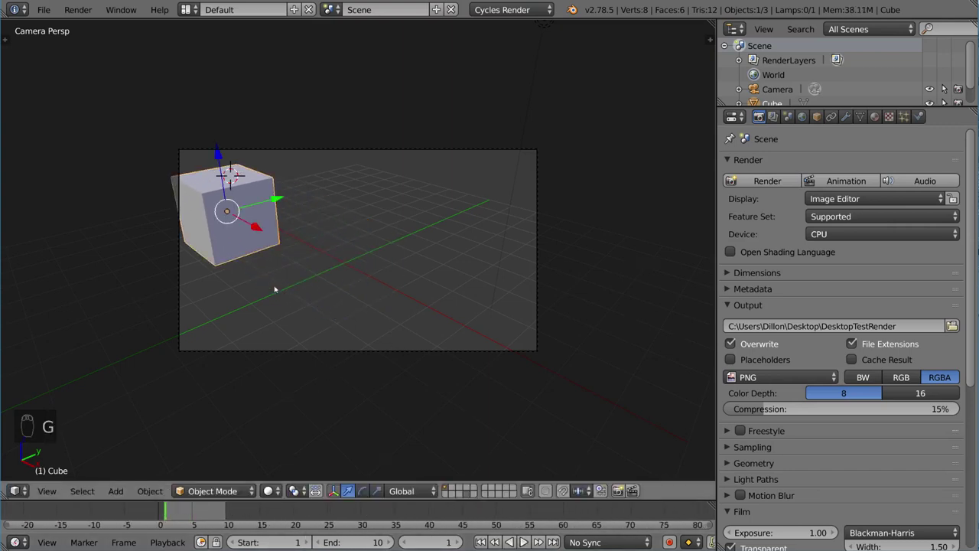
key(i)
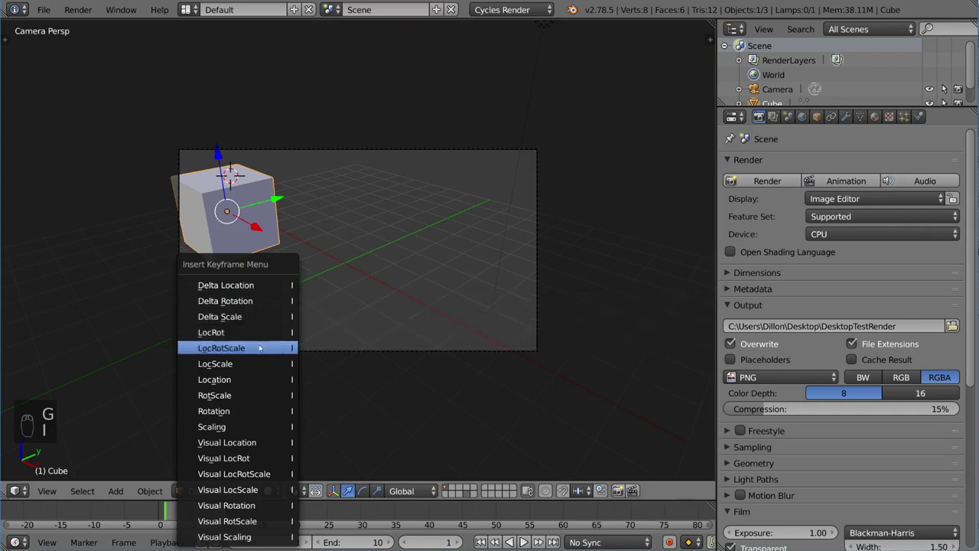
click(229, 345)
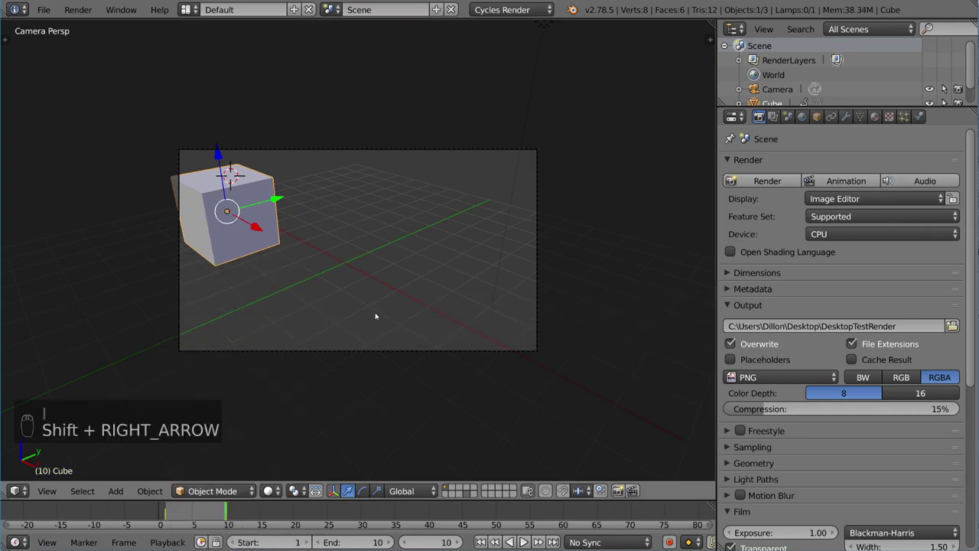
At frame 10, move the cube to the right side, keyframe it, and preview the animation.
key(g)
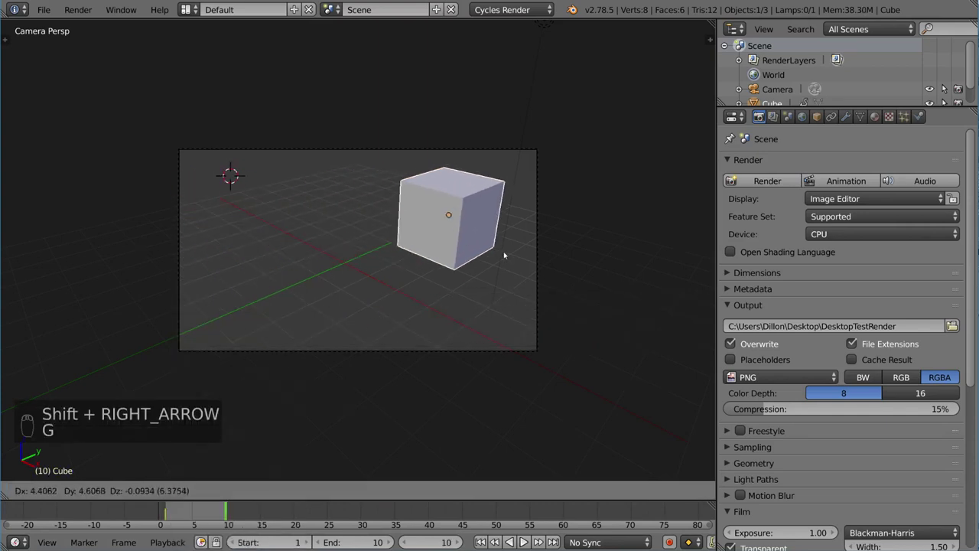
click(511, 256)
key(i)
click(515, 257)
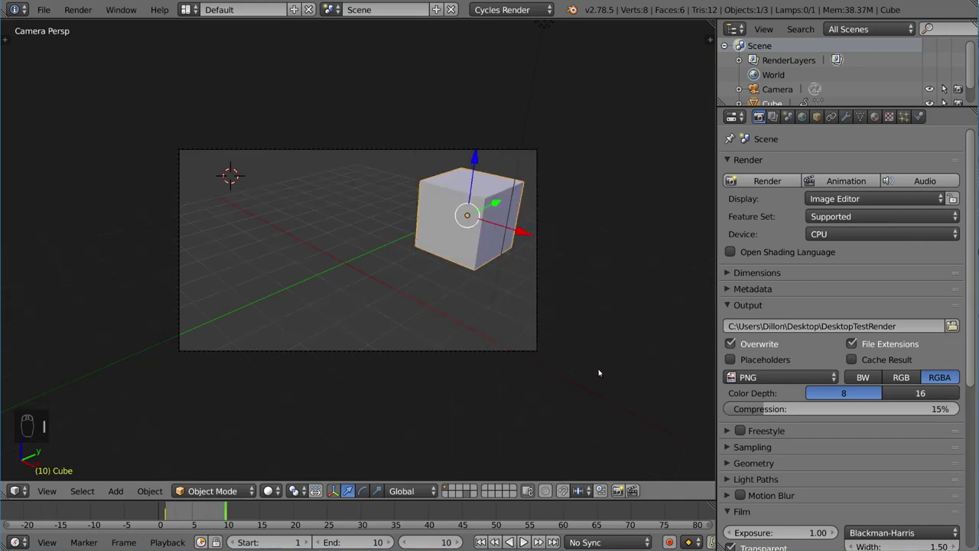
key(alt+a)
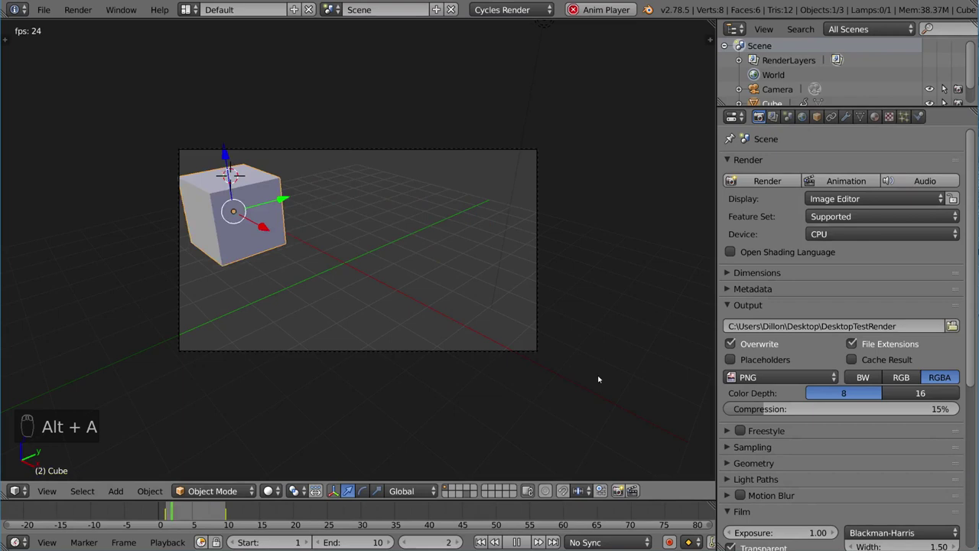
key(alt+a)
key(shift+Left)
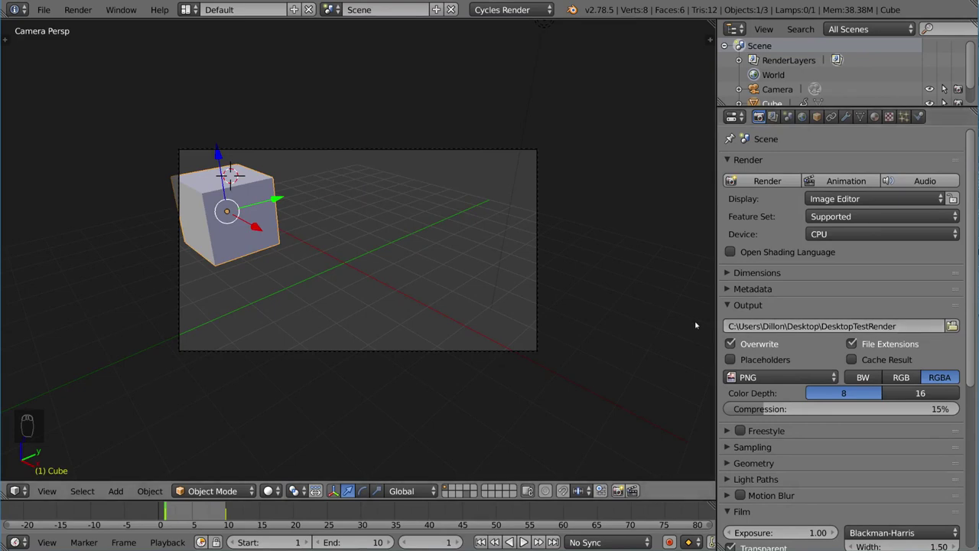
key(F12)
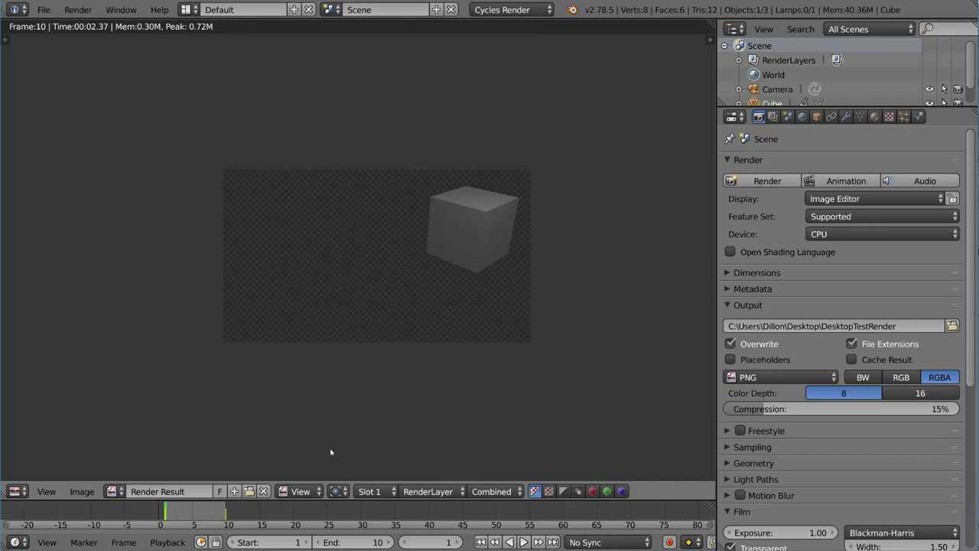
key(alt+Tab)
Play back the rendered frame sequence with Ctrl+F11, scrub through it, and close the player.
key(ctrl+F11)
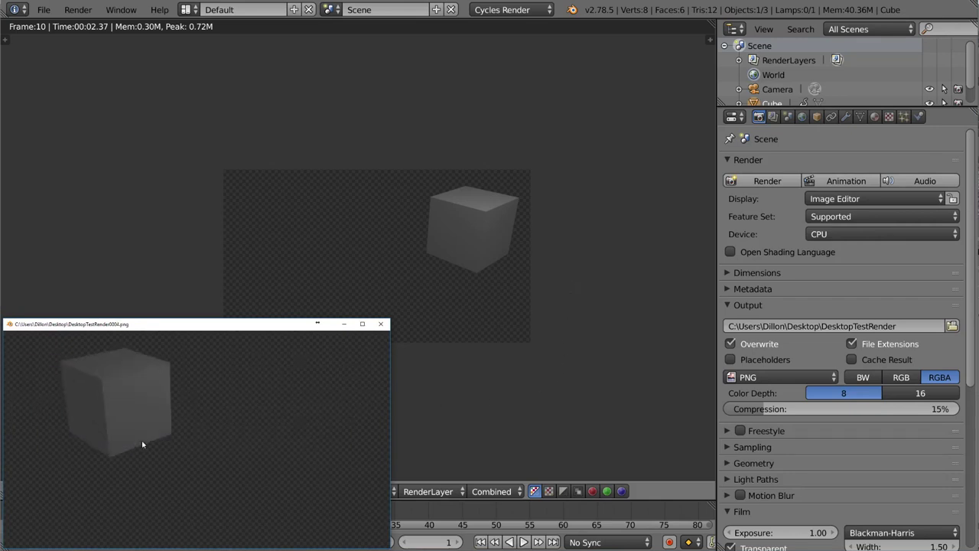
drag(167, 445, 366, 457)
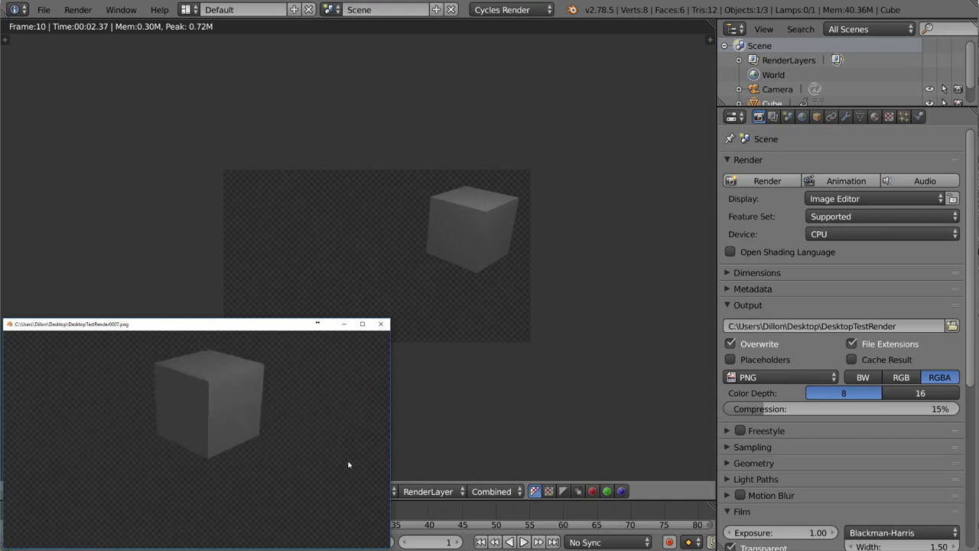
click(380, 323)
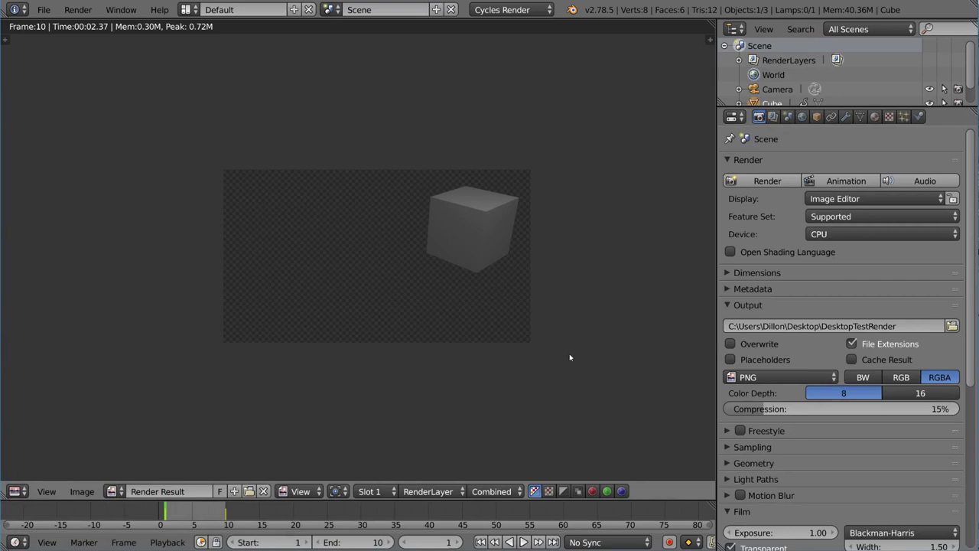
Duplicate the animated cube and delete the duplicate's keyframes.
key(Escape)
key(shift+d)
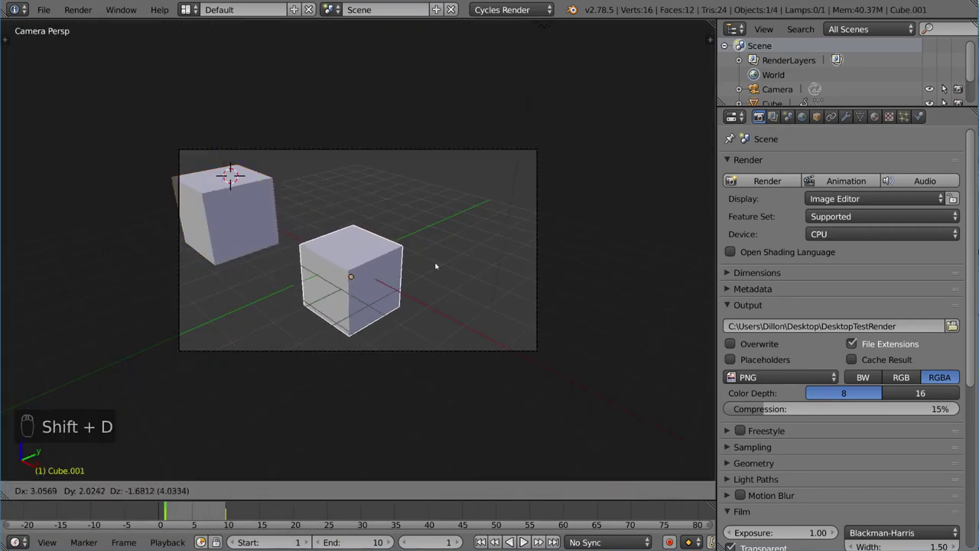
click(450, 268)
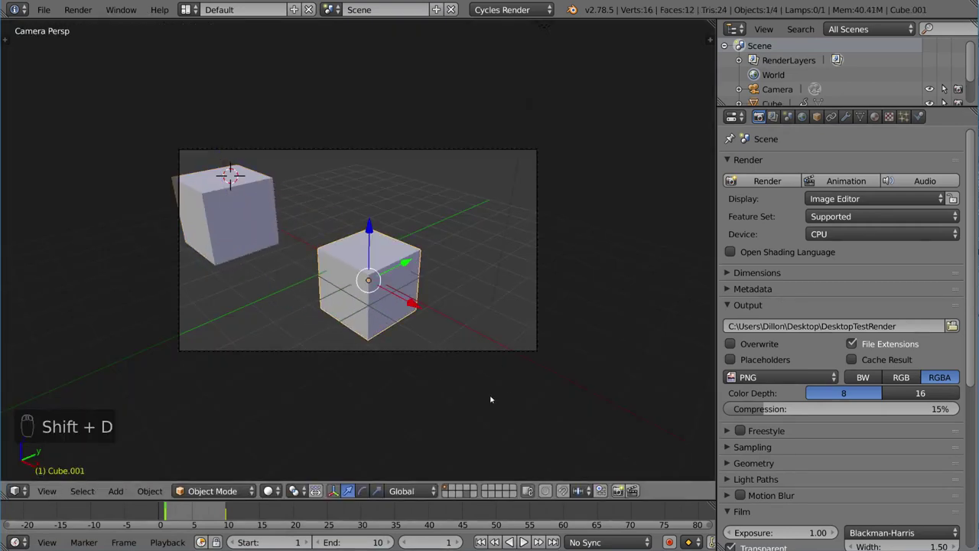
key(alt+i)
click(346, 417)
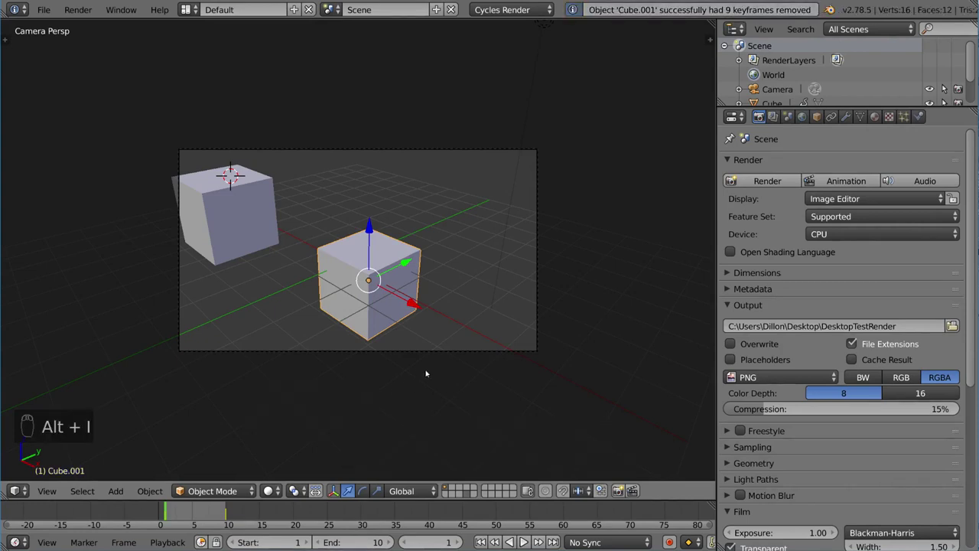
Reset the duplicate cube's location to the origin and preview both cubes.
key(shift+Right)
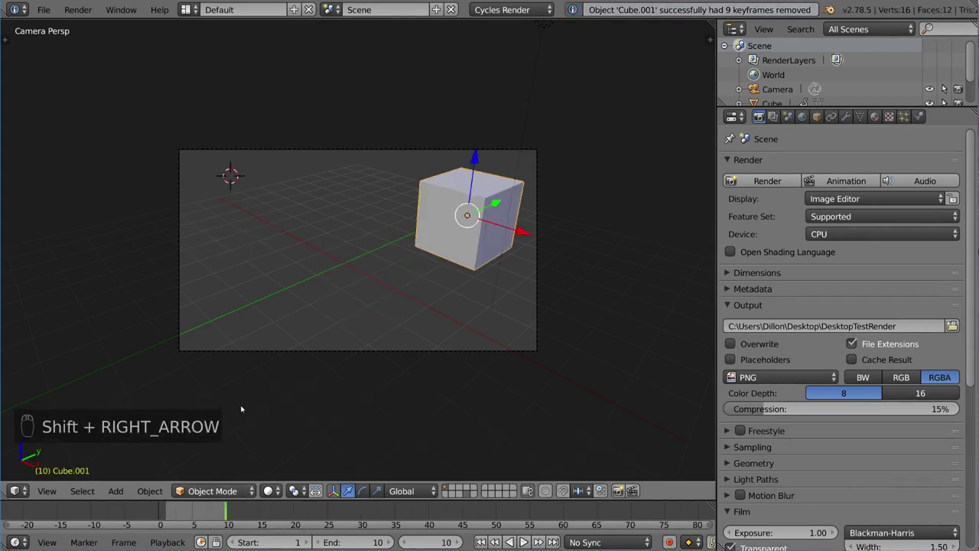
key(alt+i)
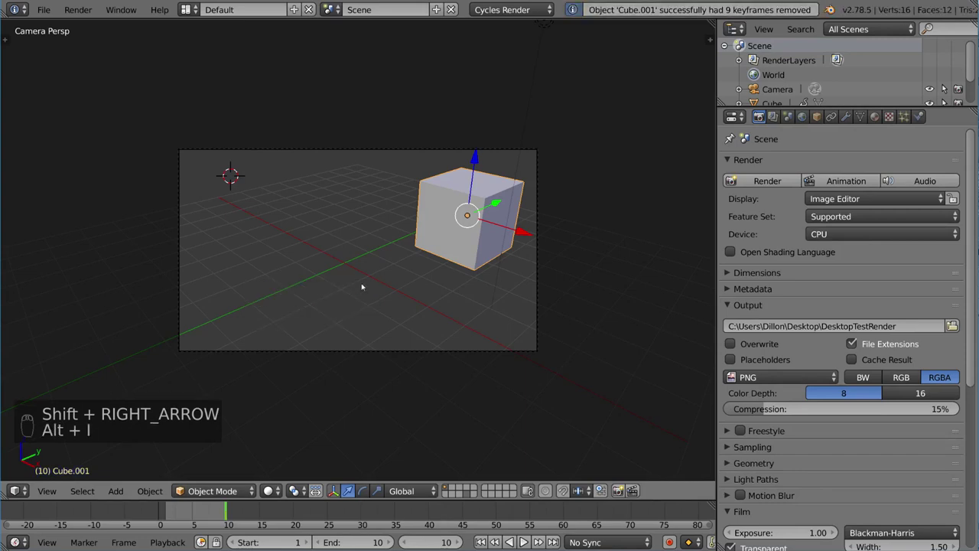
key(g)
click(493, 297)
key(alt+g)
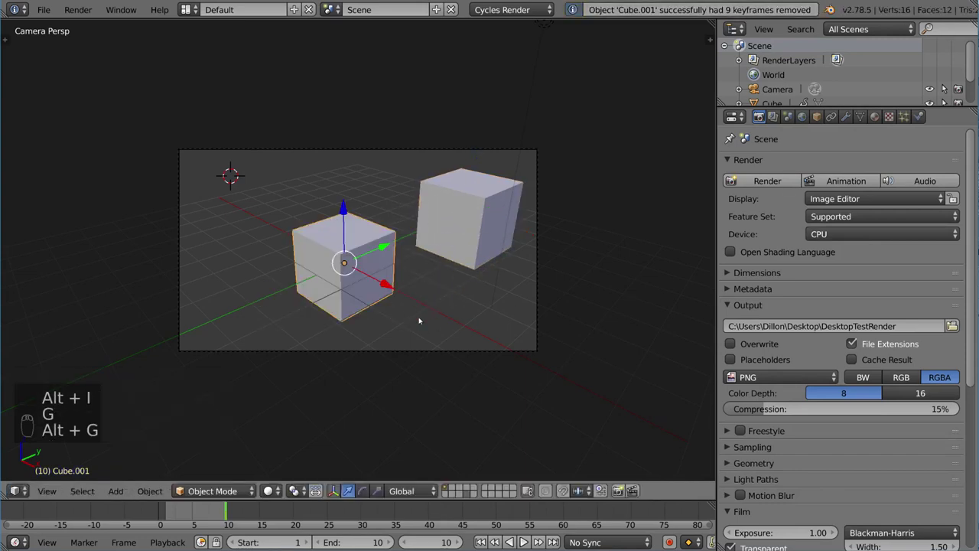
key(alt+a)
key(alt+a)
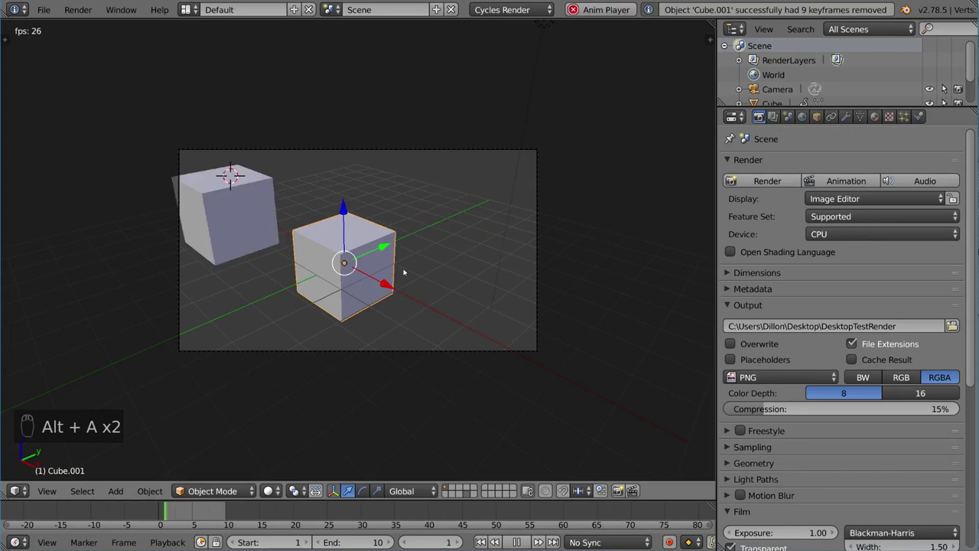
key(alt+a)
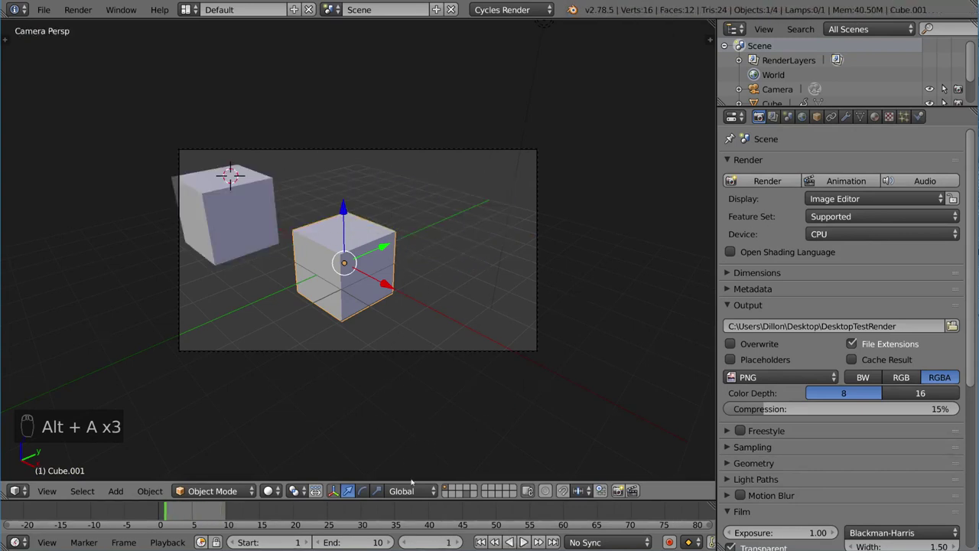
Extend the animation to end at frame 15 and select the original cube there.
click(359, 541)
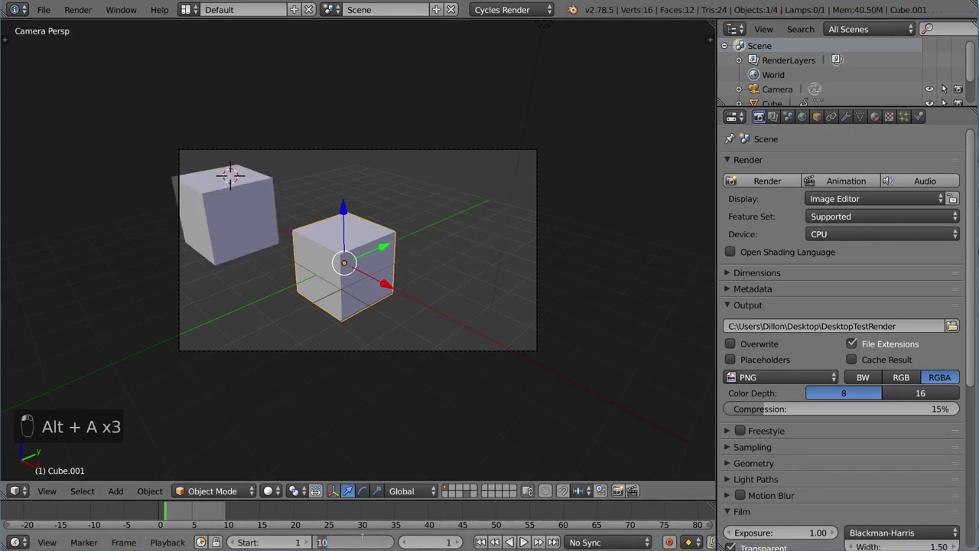
key(Return)
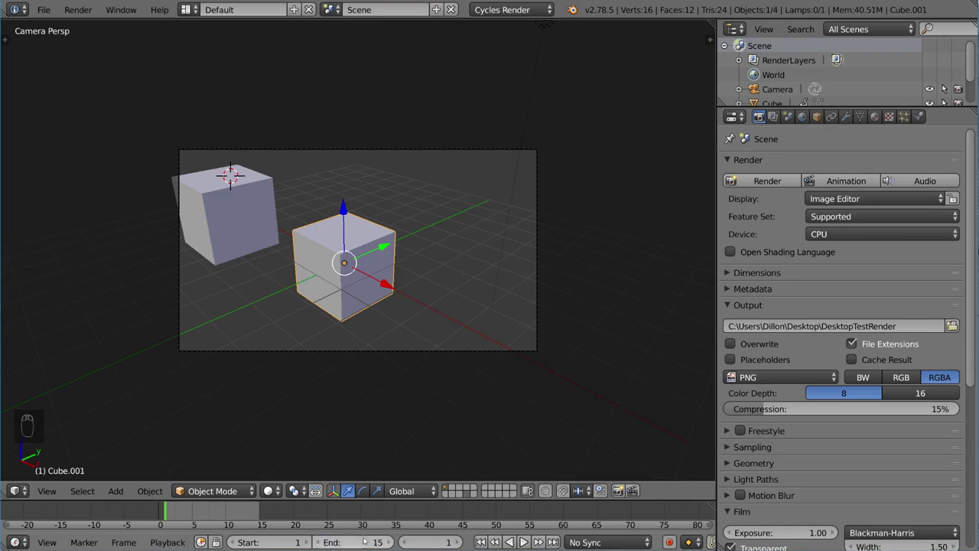
right_click(252, 256)
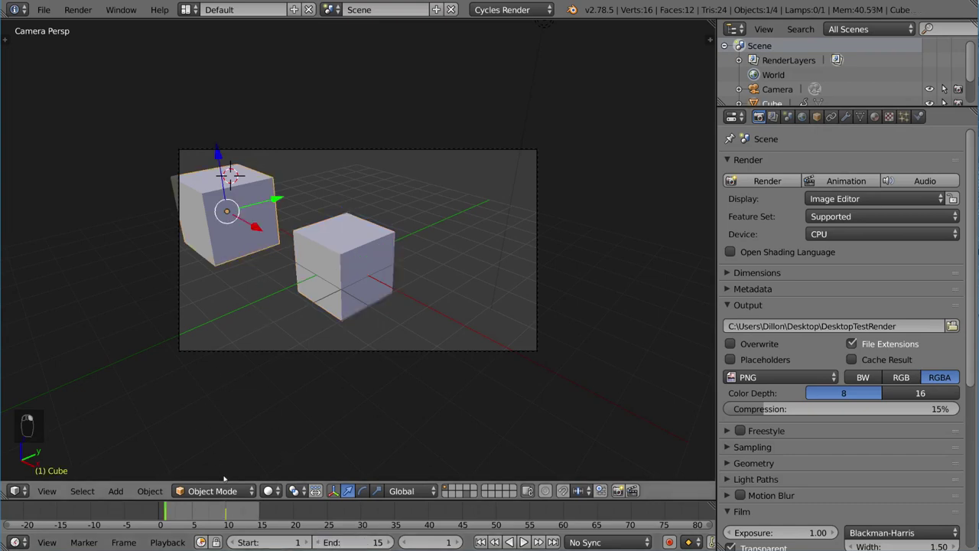
key(shift+Right)
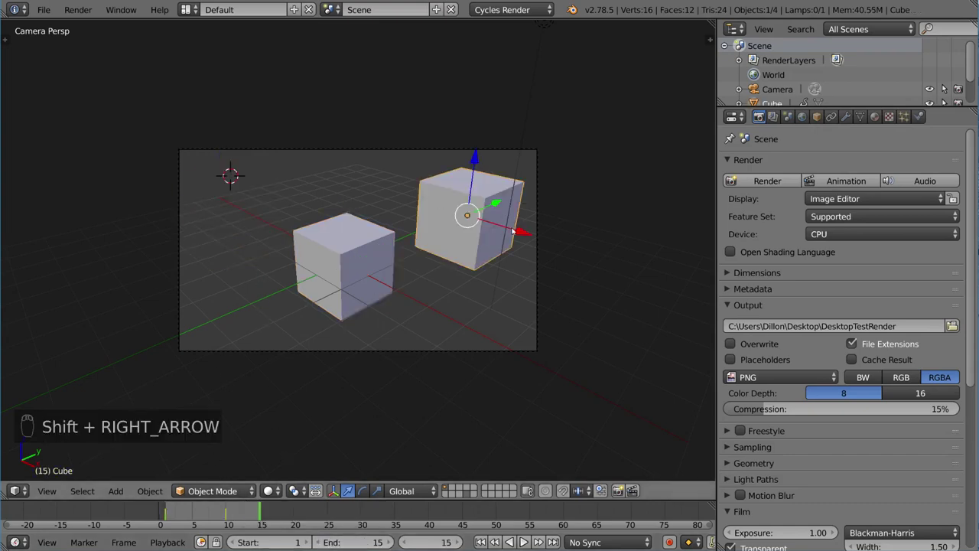
Move the original cube further right at frame 15, keyframe LocRotScale, and preview.
key(g)
click(531, 307)
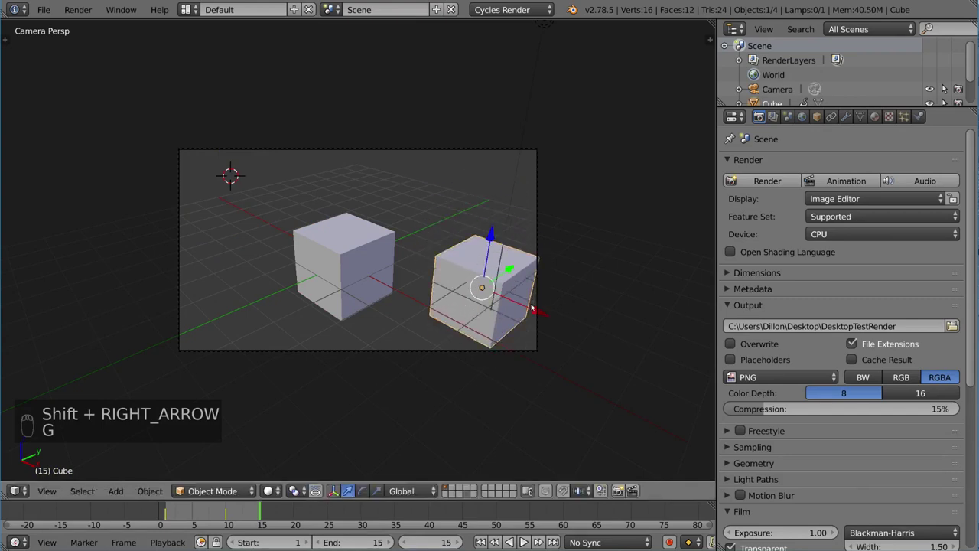
key(i)
click(532, 307)
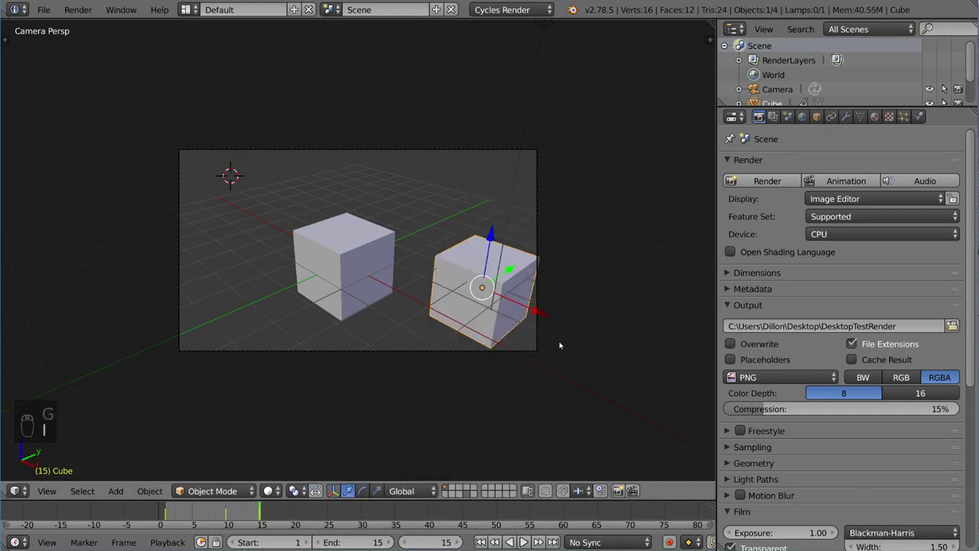
key(alt+a)
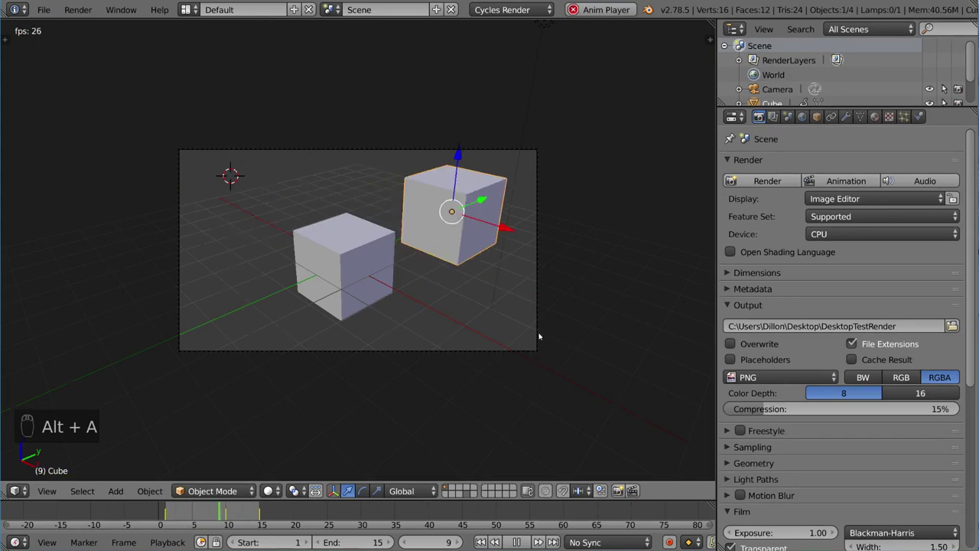
key(alt+a)
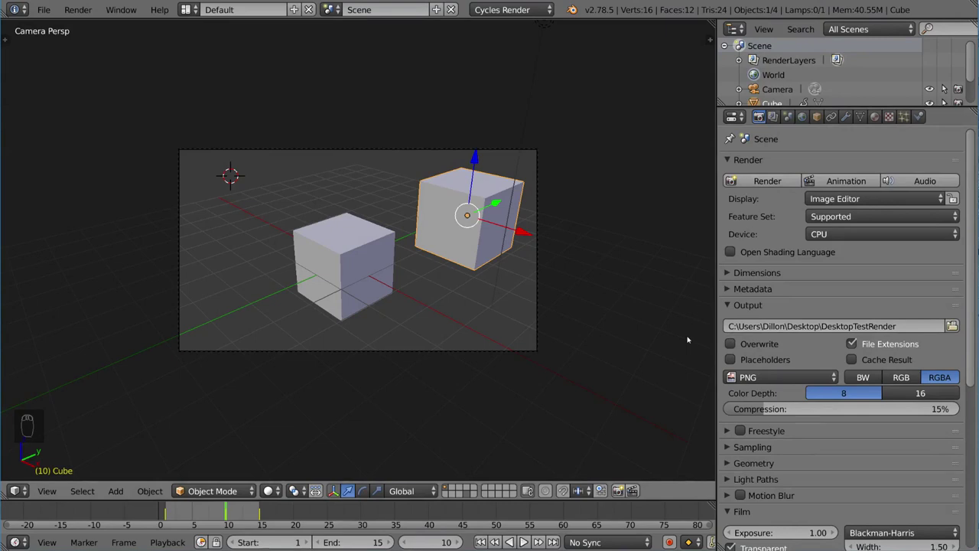
Render the animation again with Ctrl+F12 and check the 15 DesktopTestRender PNGs on the Desktop.
key(ctrl+F12)
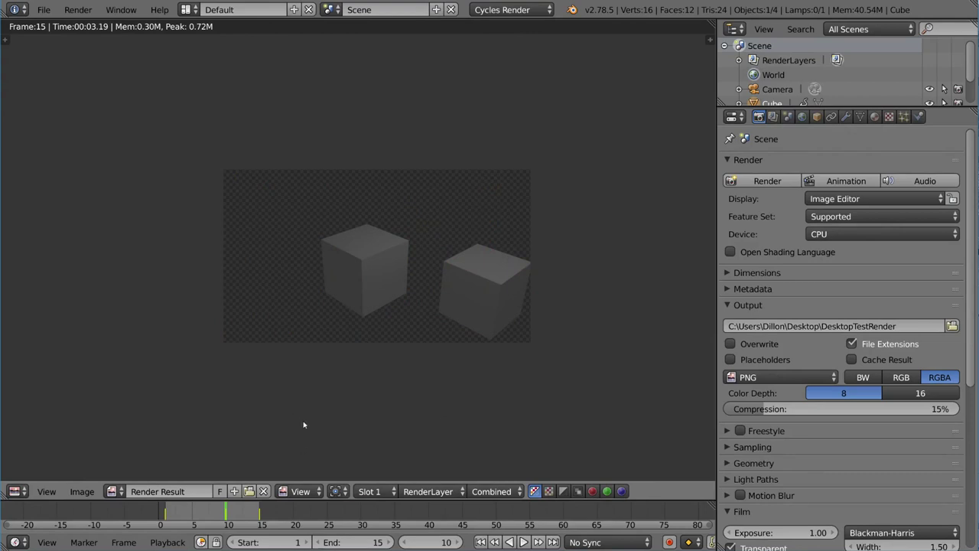
key(alt+Tab)
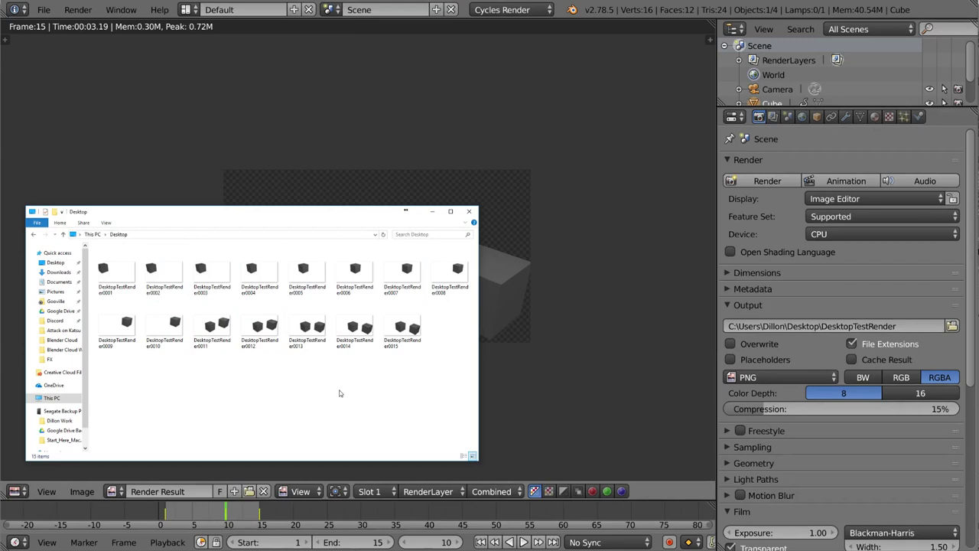
Enable Placeholders in the Output panel, then delete all 15 DesktopTestRender PNGs from the Desktop.
click(682, 386)
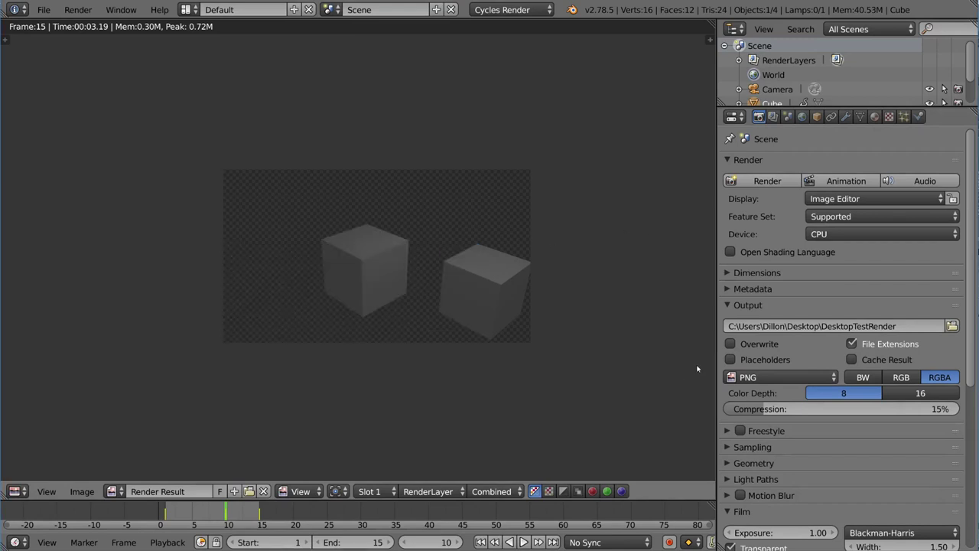
click(731, 359)
key(alt+Tab)
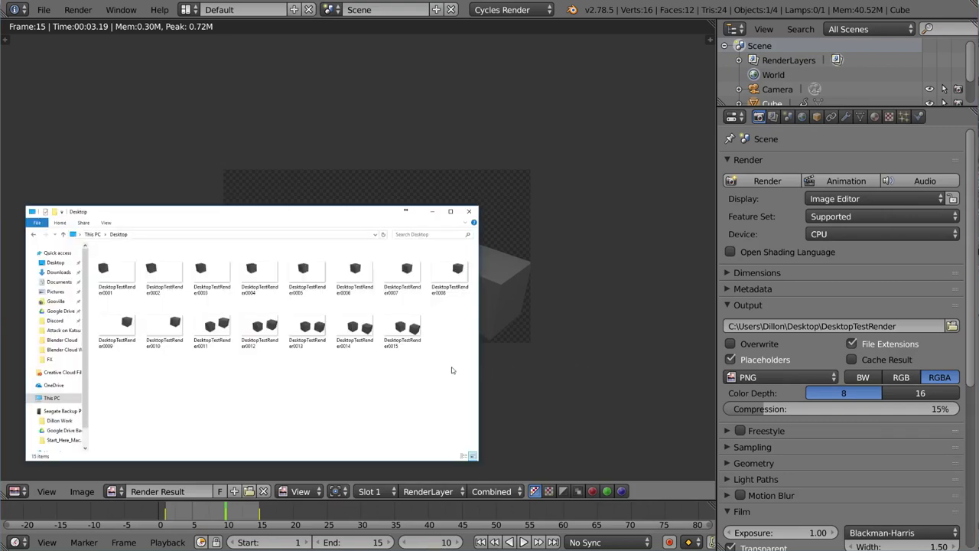
drag(451, 370, 114, 252)
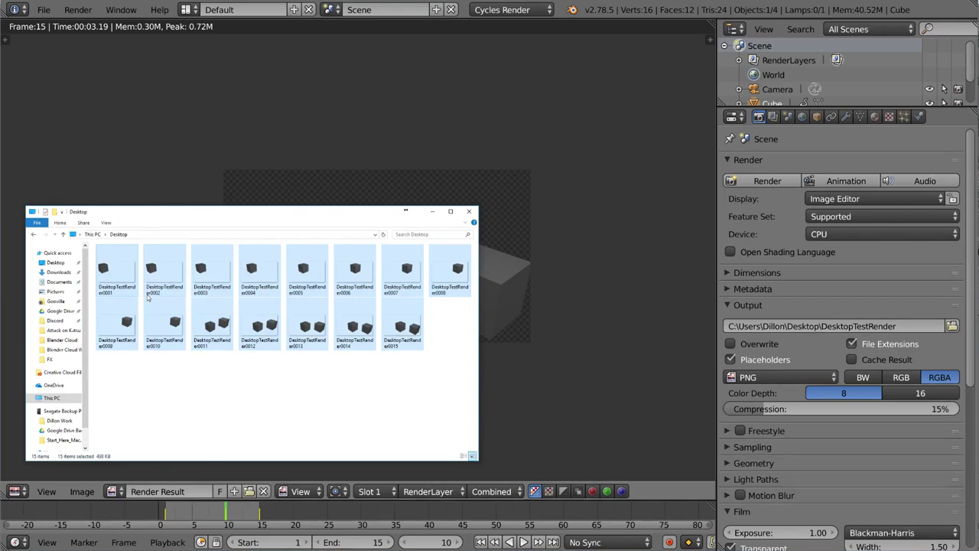
key(Delete)
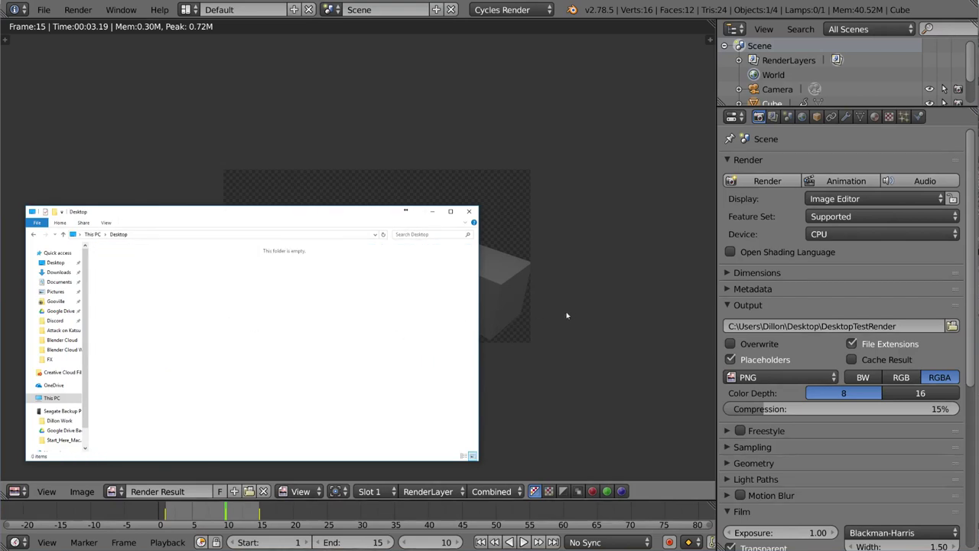
click(569, 312)
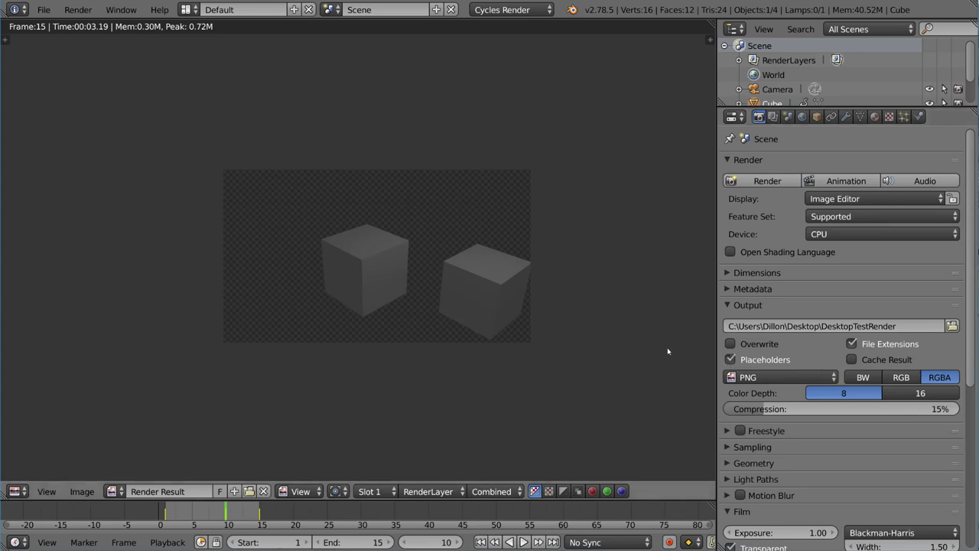
Render all 15 frames with Ctrl+F12, watch them appear in the Desktop folder, then close it.
key(ctrl+F12)
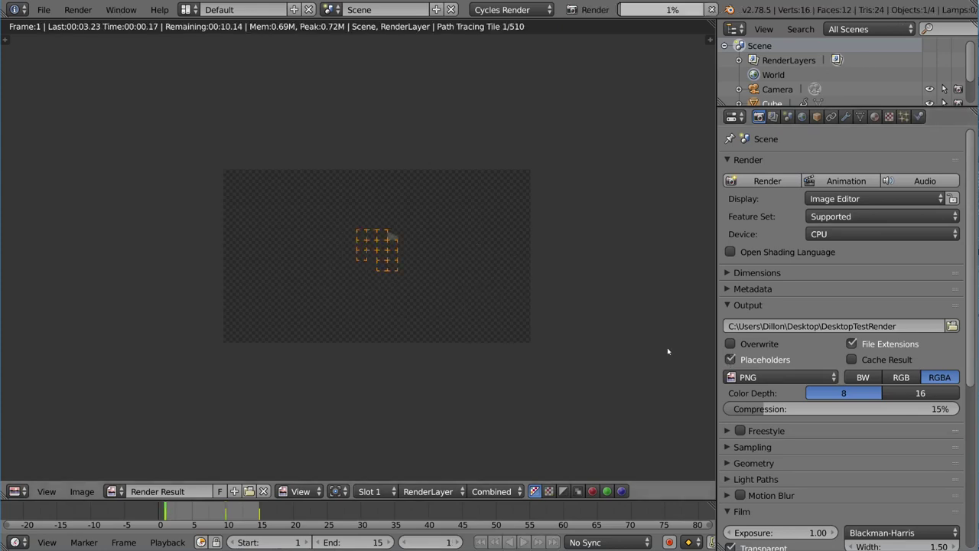
key(alt+Tab)
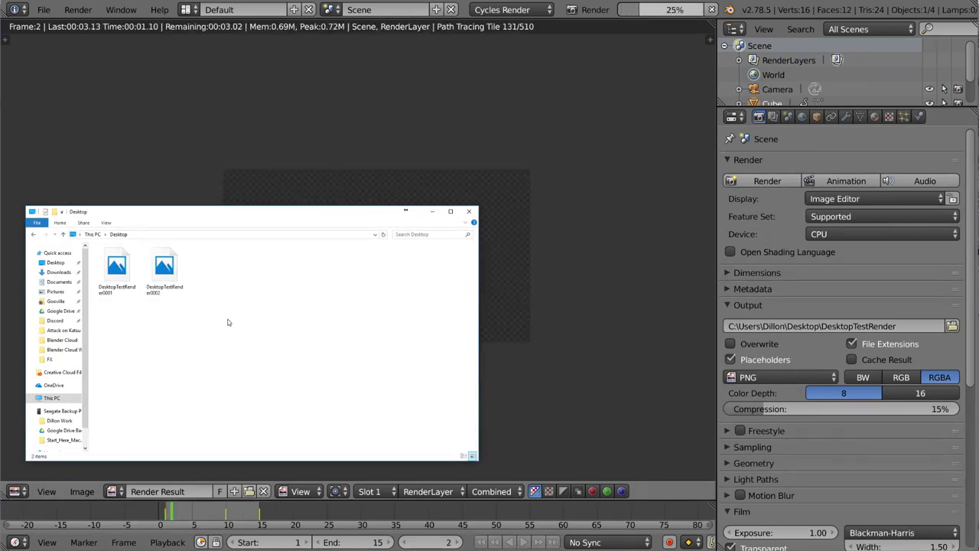
drag(234, 220, 280, 267)
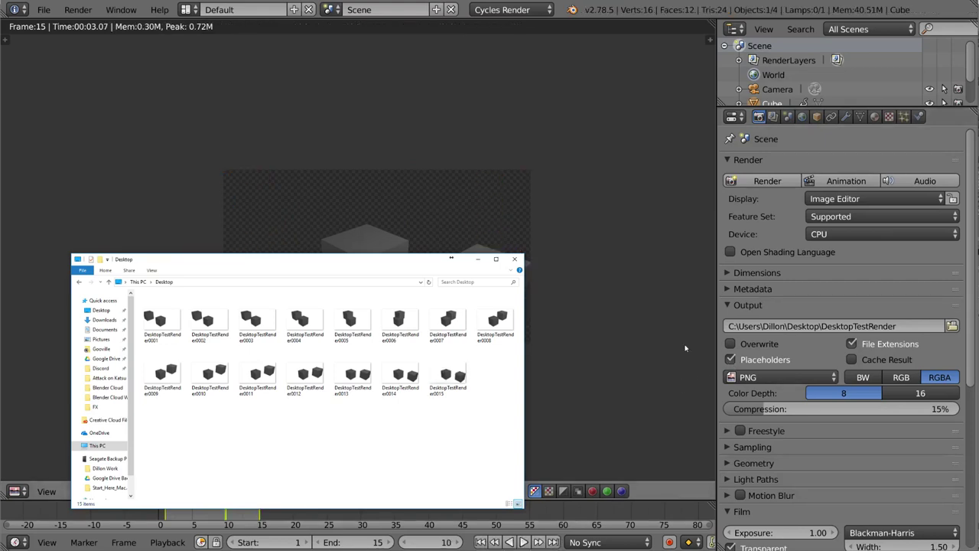
click(734, 349)
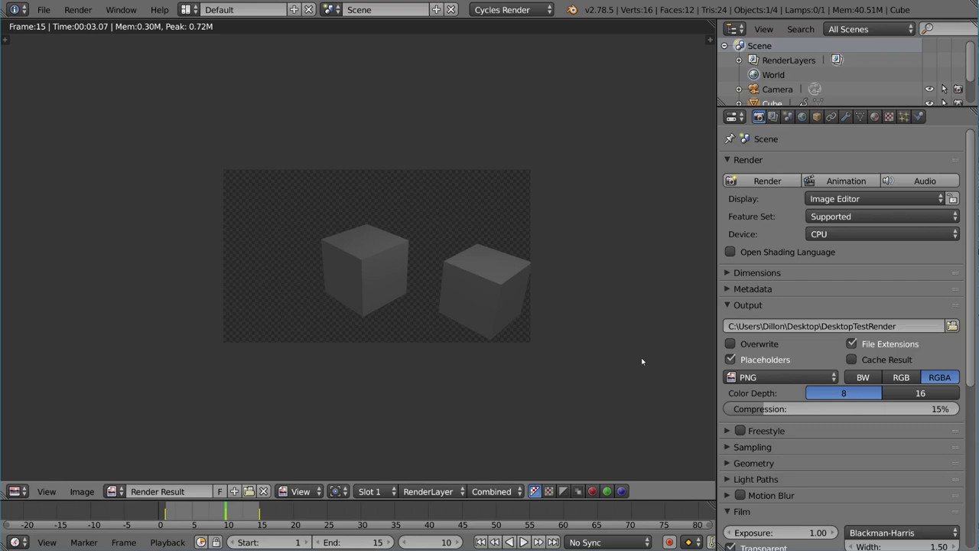
Leave the Render Result for the 3D viewport and zoom out on the two-cube scene.
key(Escape)
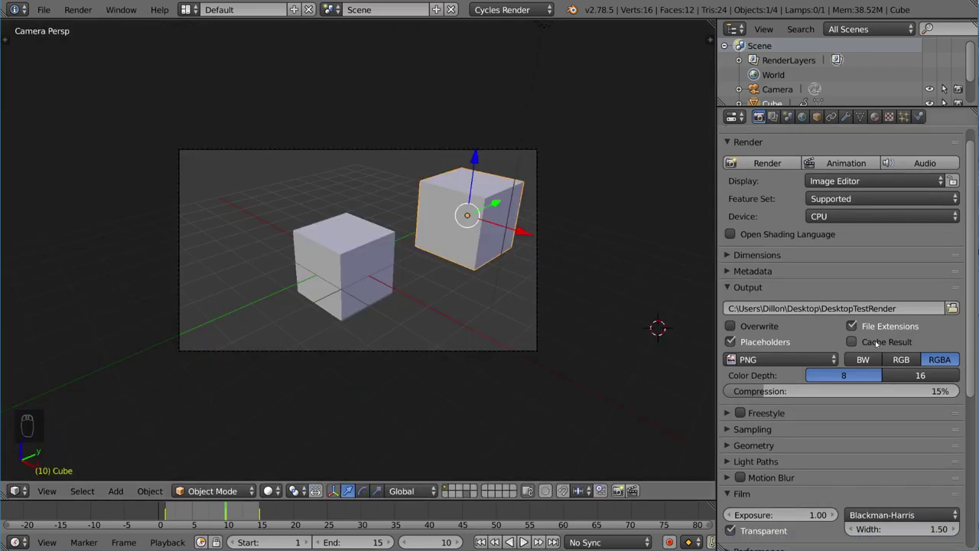
scroll(877, 342, down, 1)
Split the 3D view and turn the upper area into a Compositing node editor with Use Nodes enabled.
drag(3, 499, 31, 269)
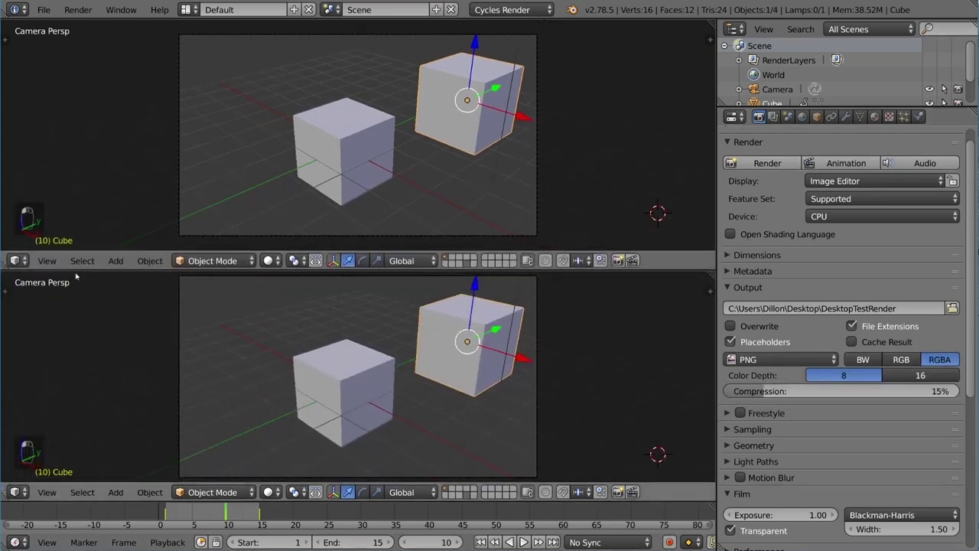
click(17, 261)
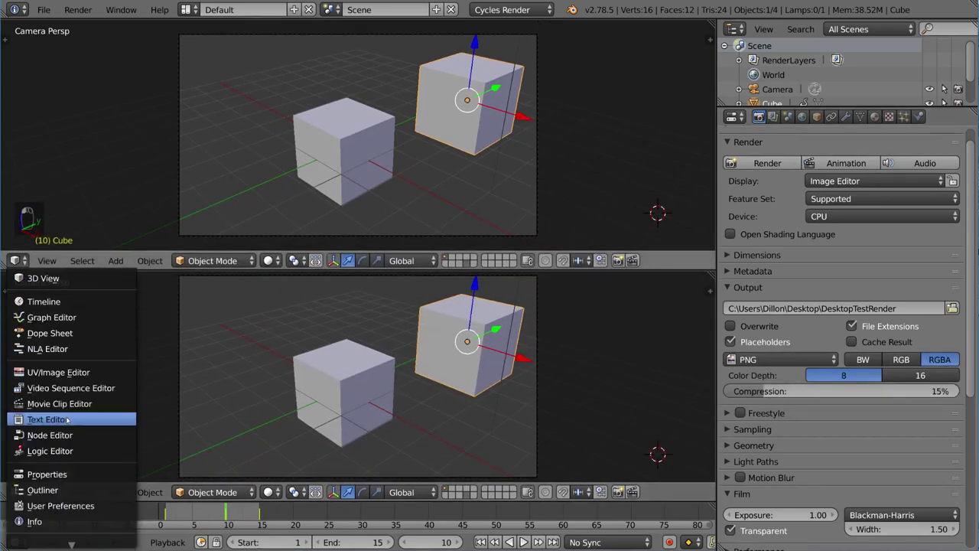
click(50, 435)
click(187, 261)
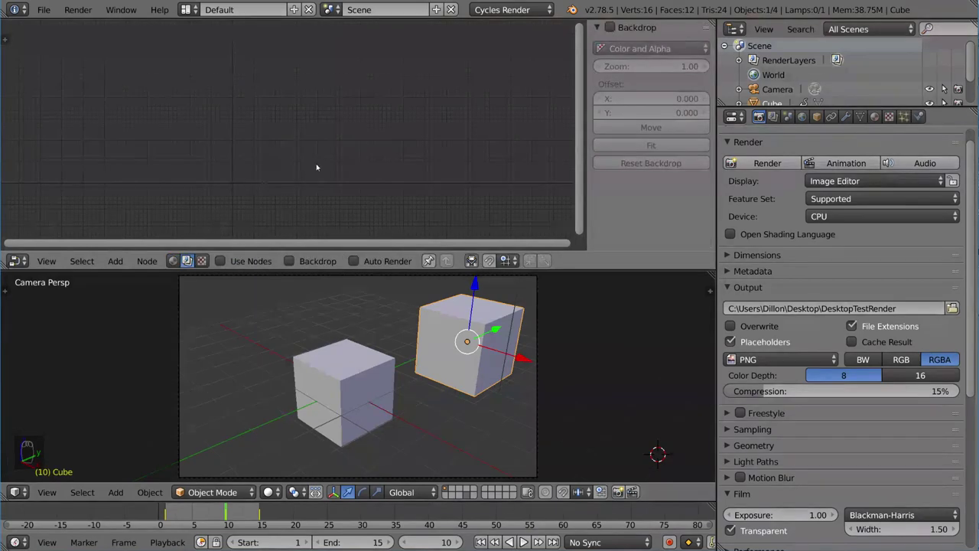
click(220, 261)
Add a Blur node and drop it onto the link between Render Layers and Composite.
middle_drag(291, 144, 394, 174)
scroll(394, 174, up, 8)
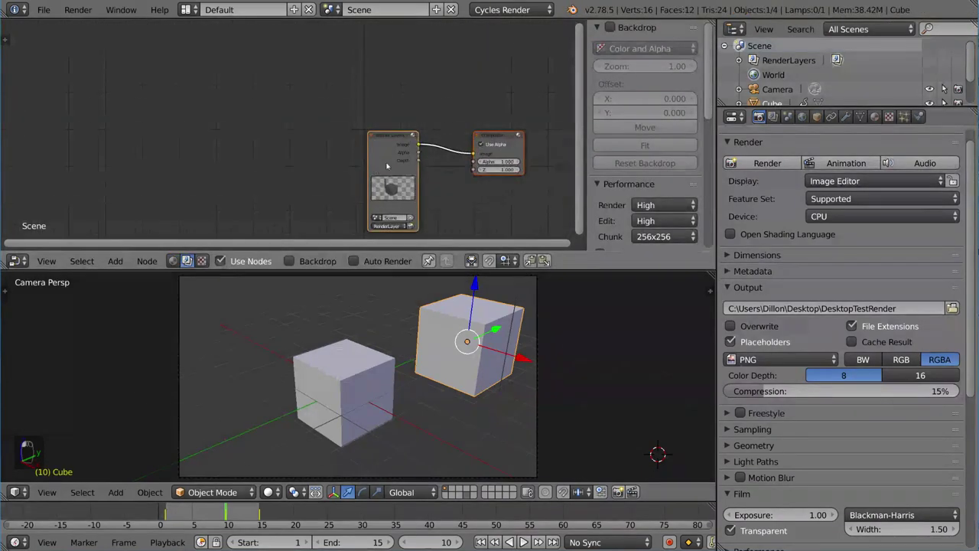
key(shift+a)
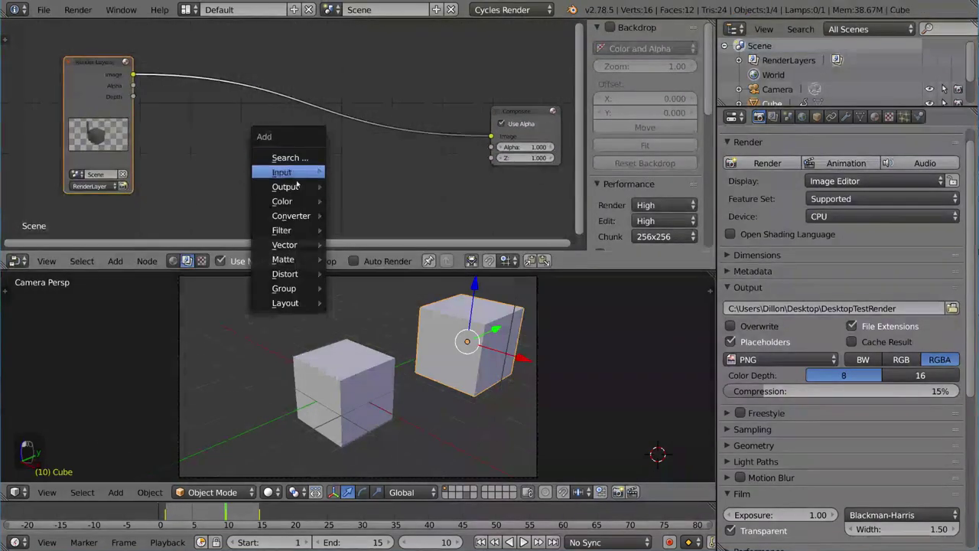
mouse_move(287, 231)
click(354, 246)
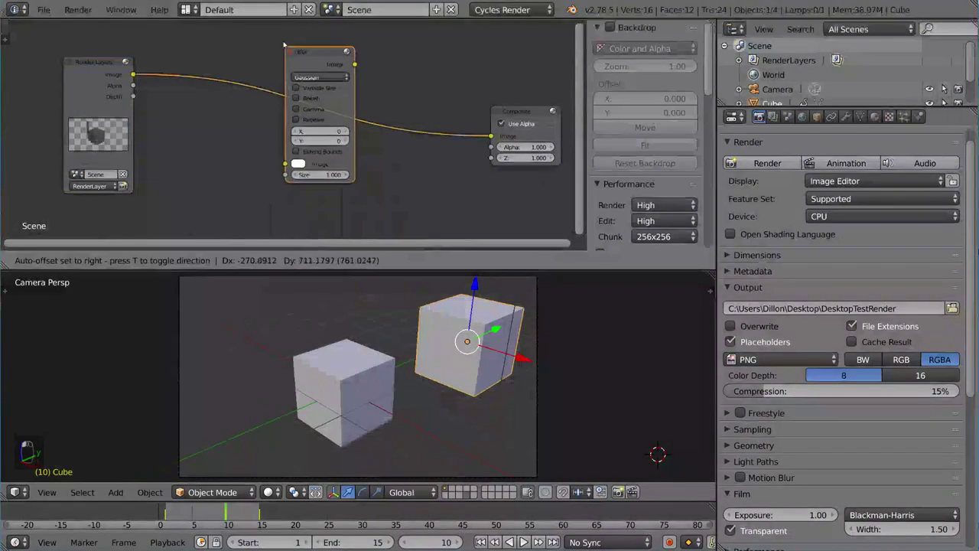
click(437, 188)
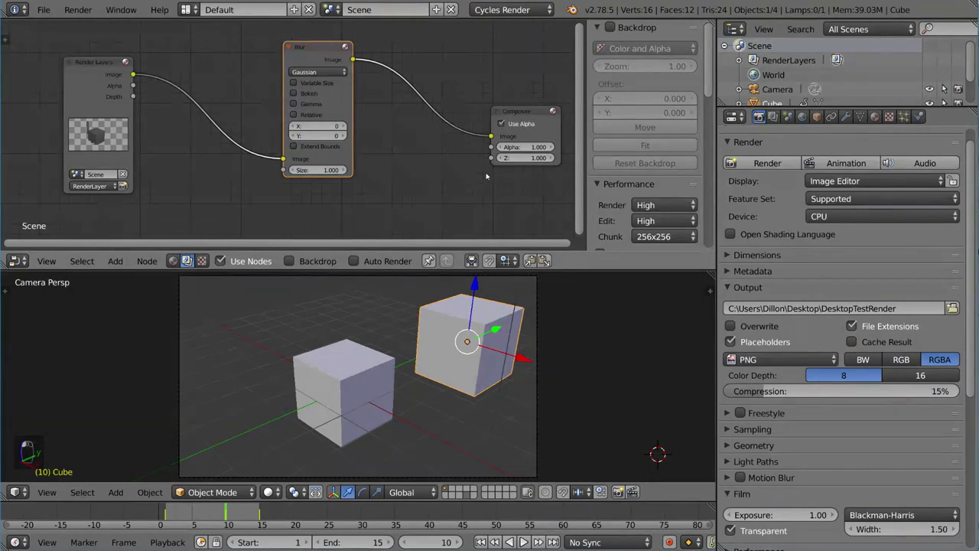
scroll(854, 351, down, 2)
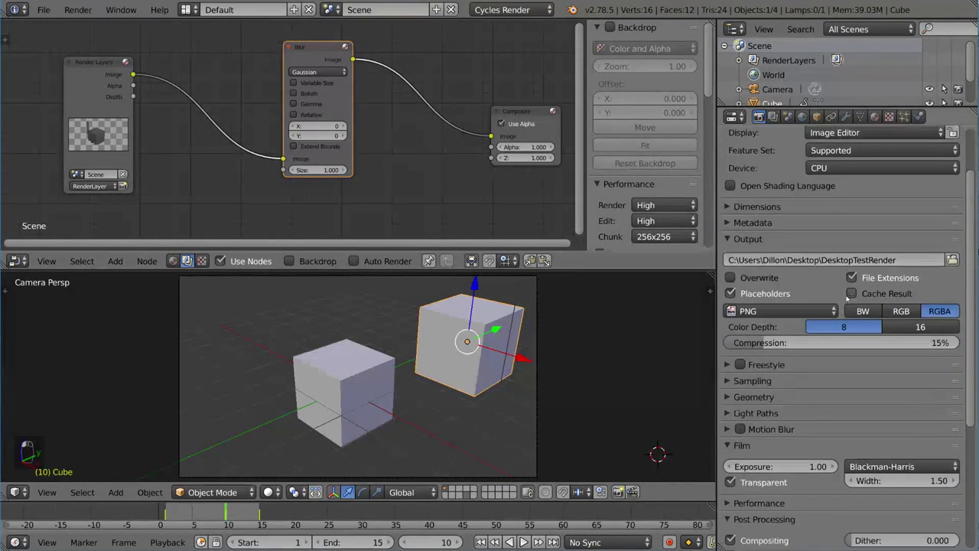
scroll(854, 350, up, 3)
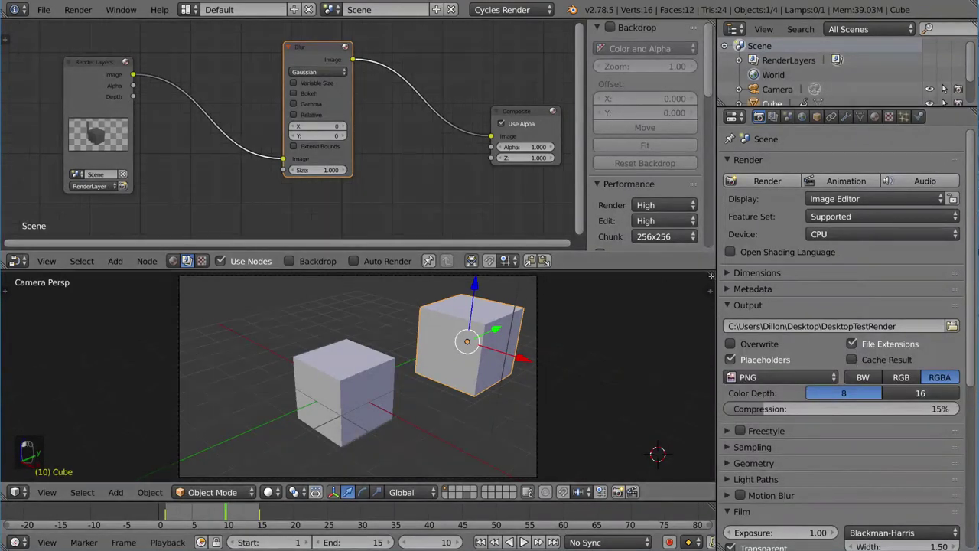
Merge the Node Editor area back into the 3D camera view of the two cubes.
drag(711, 276, 700, 224)
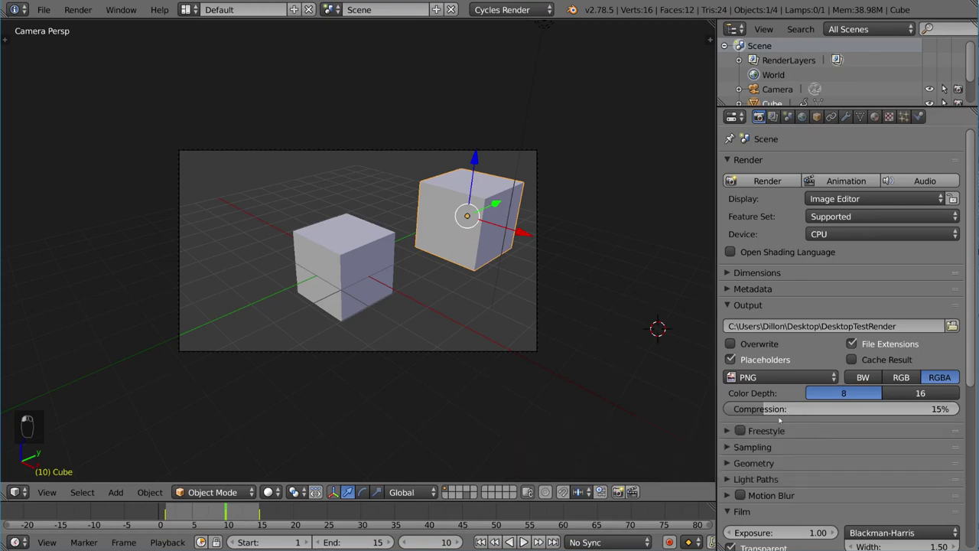
Change the output file format from PNG to FFmpeg video and expand the Encoding settings.
click(788, 378)
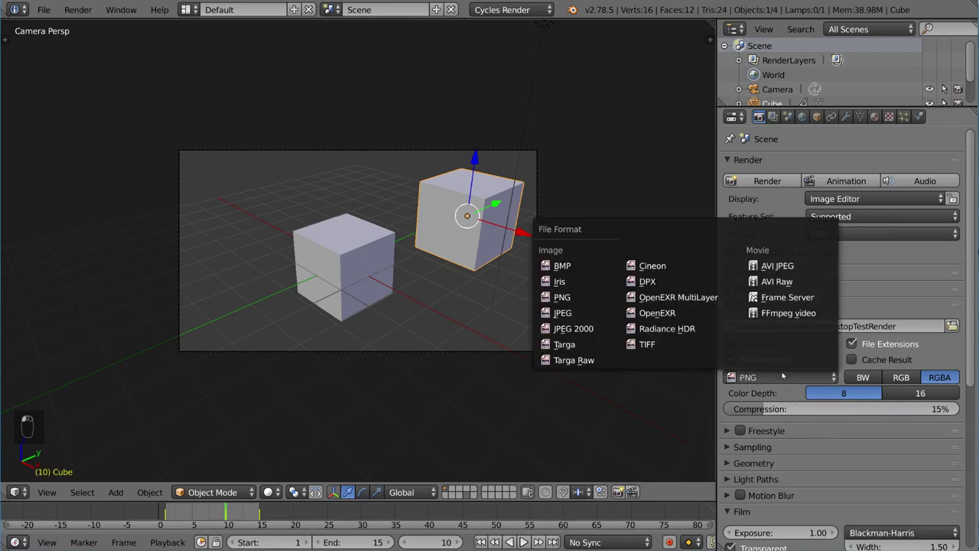
click(777, 315)
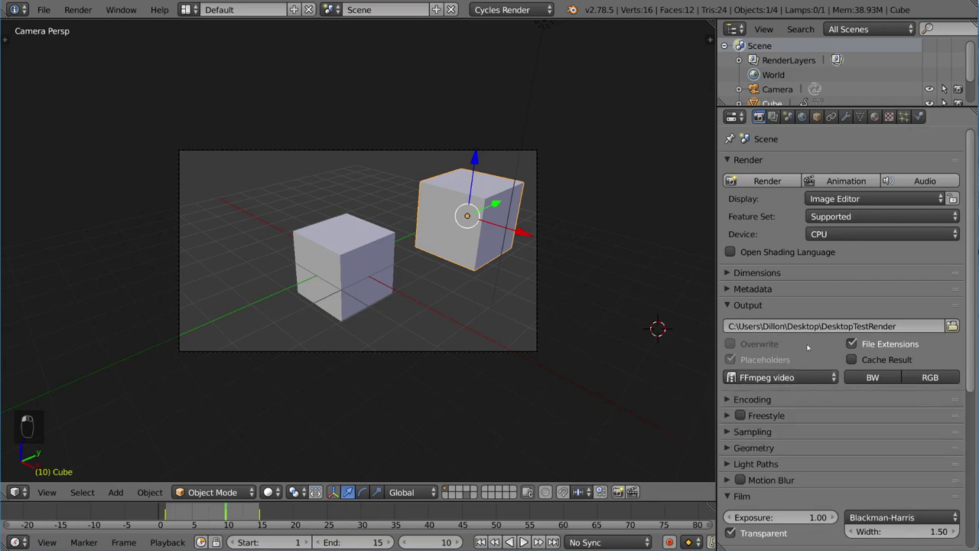
click(765, 399)
scroll(803, 402, down, 1)
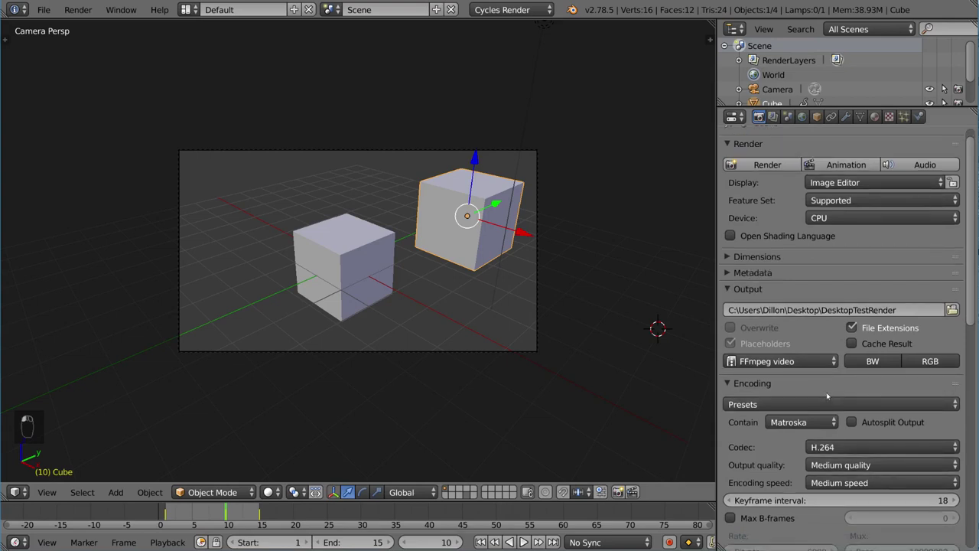
scroll(810, 386, down, 1)
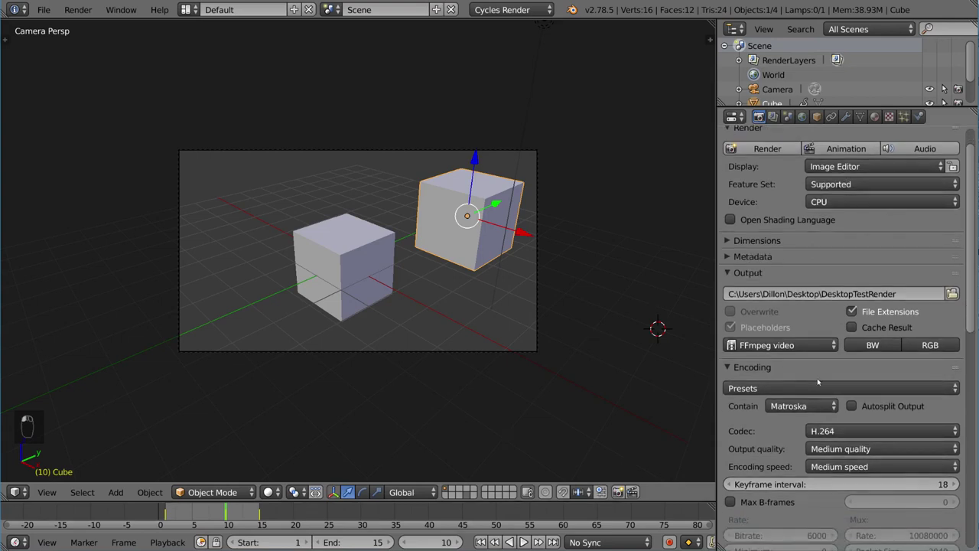
Review codec, quality and speed options, then apply the 'h264 in MP4' preset for an MPEG-4 container.
click(844, 433)
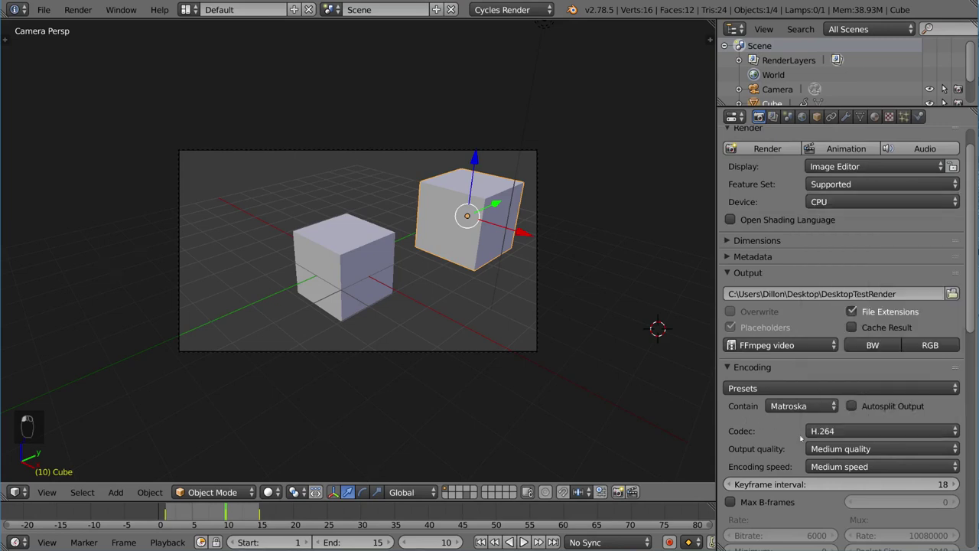
click(811, 450)
click(813, 467)
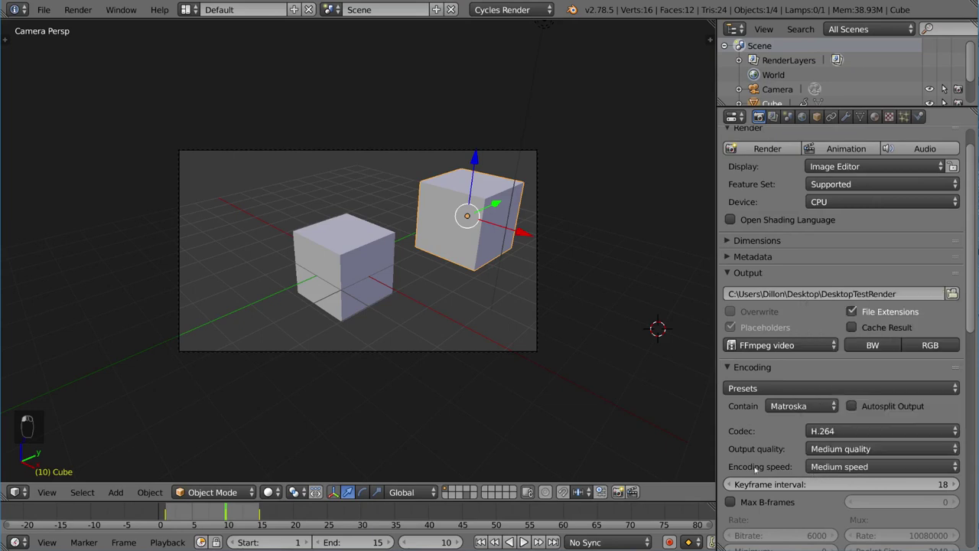
click(796, 390)
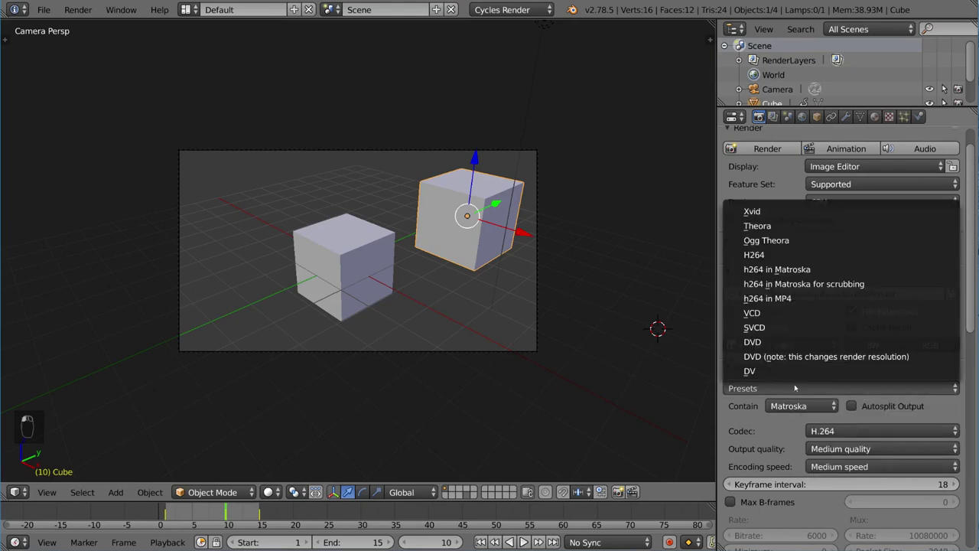
click(798, 300)
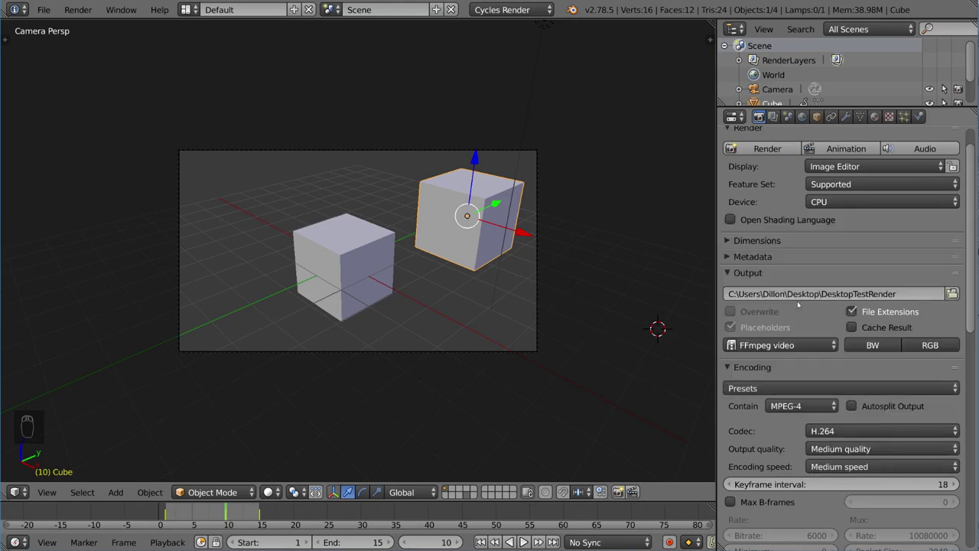
click(785, 407)
scroll(791, 434, down, 1)
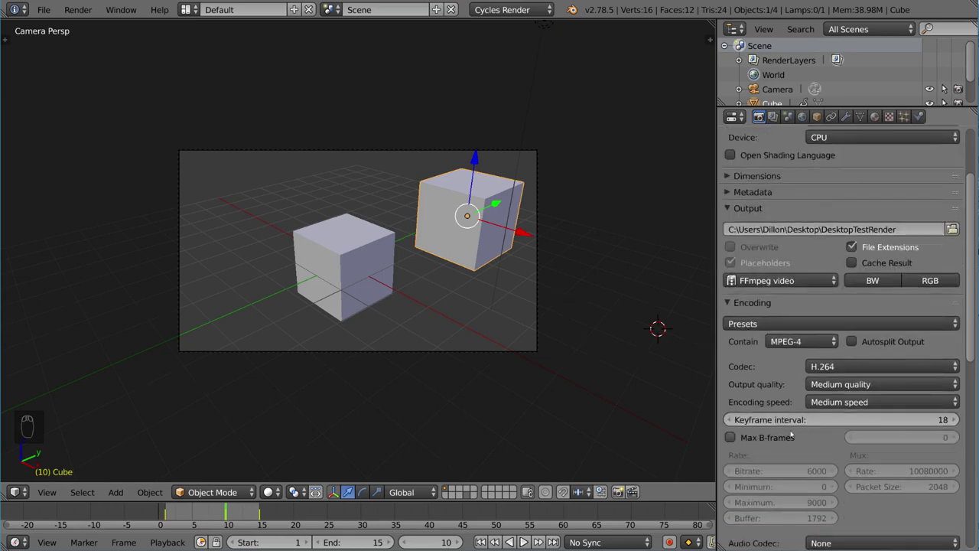
scroll(791, 433, up, 2)
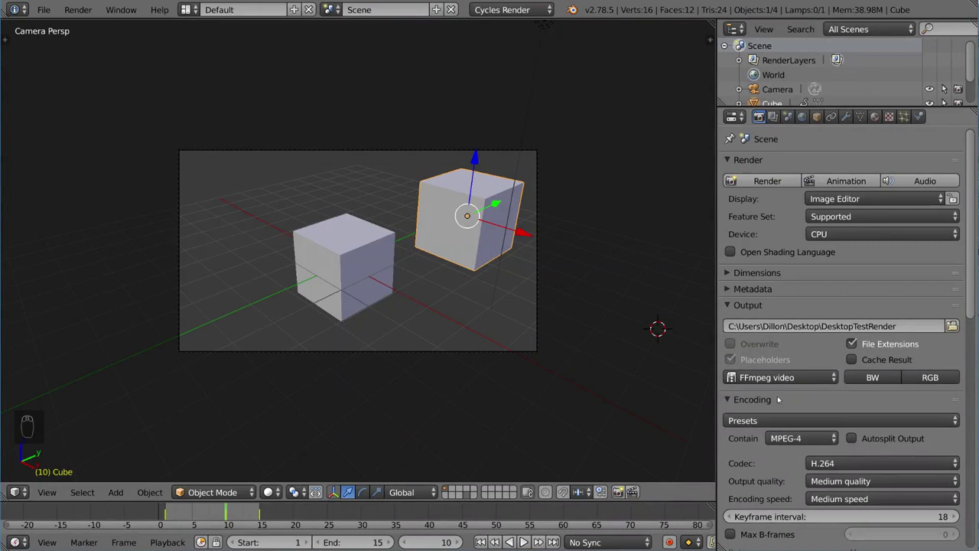